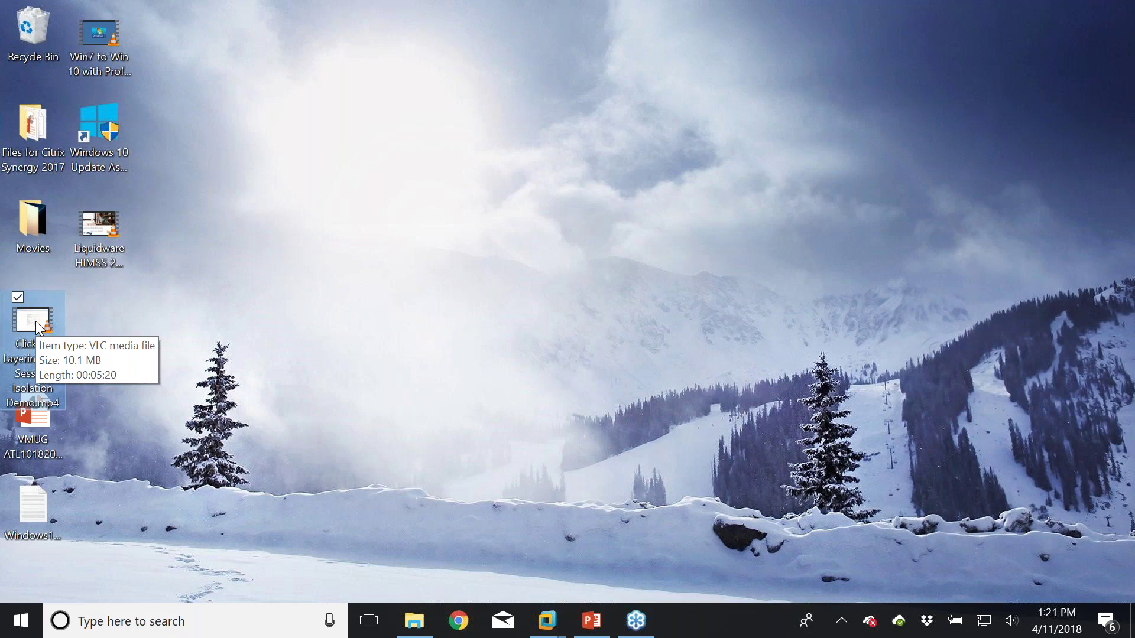
Play the layering demo video at a lower system volume, pausing and resuming it, then close it.
{"action": "double_click", "coordinate": [35, 321]}
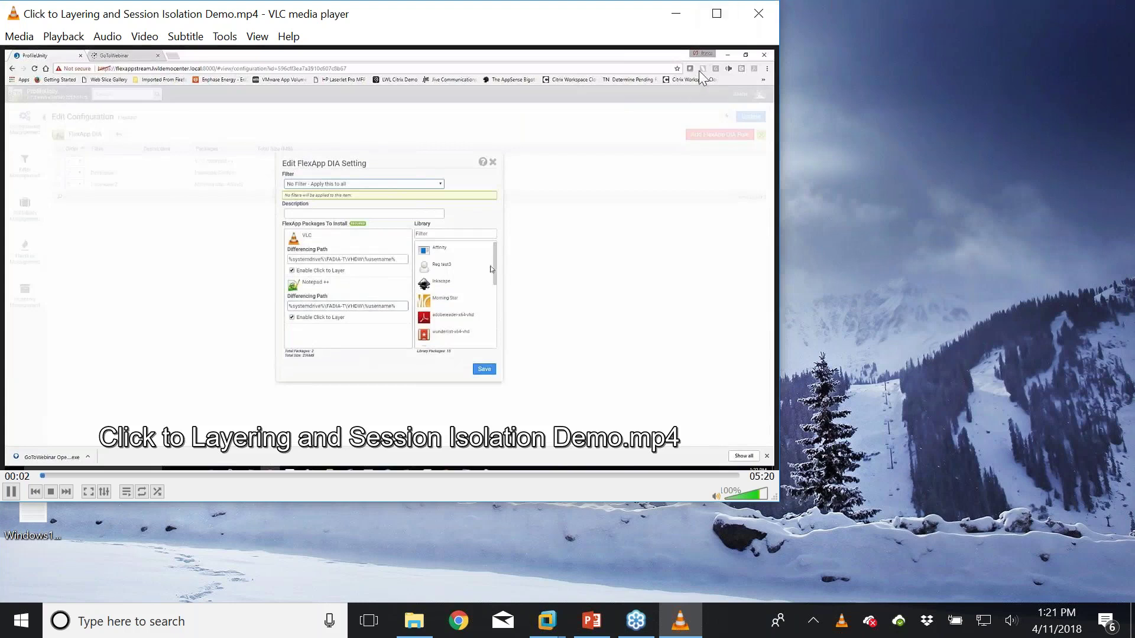
{"action": "left_click", "coordinate": [1009, 621]}
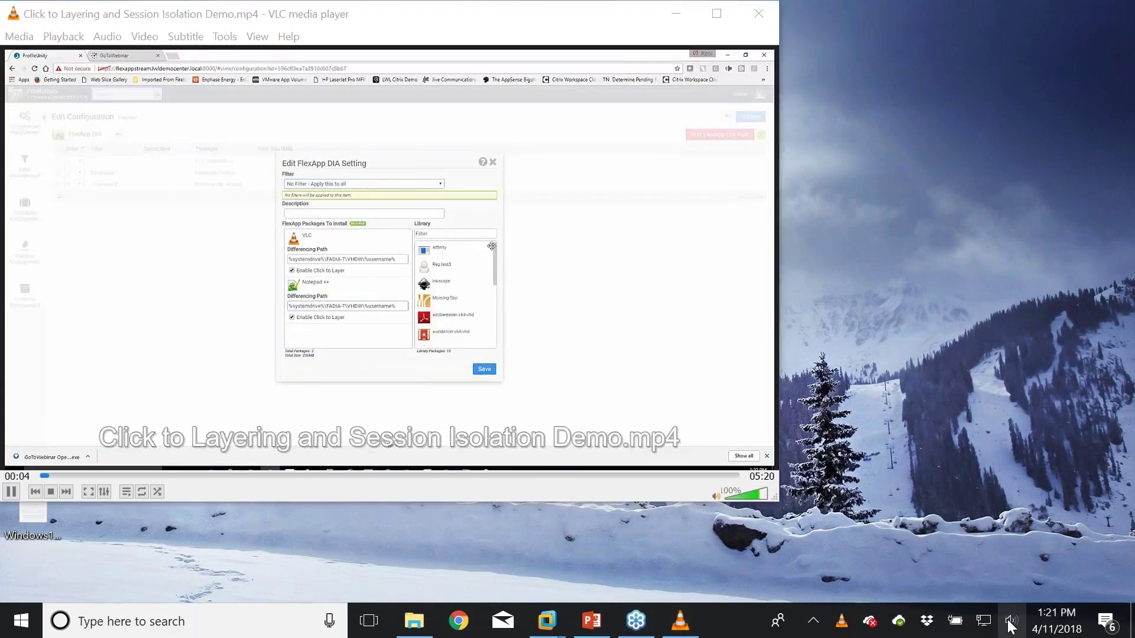
{"action": "left_click_drag", "start_coordinate": [930, 578], "coordinate": [906, 567]}
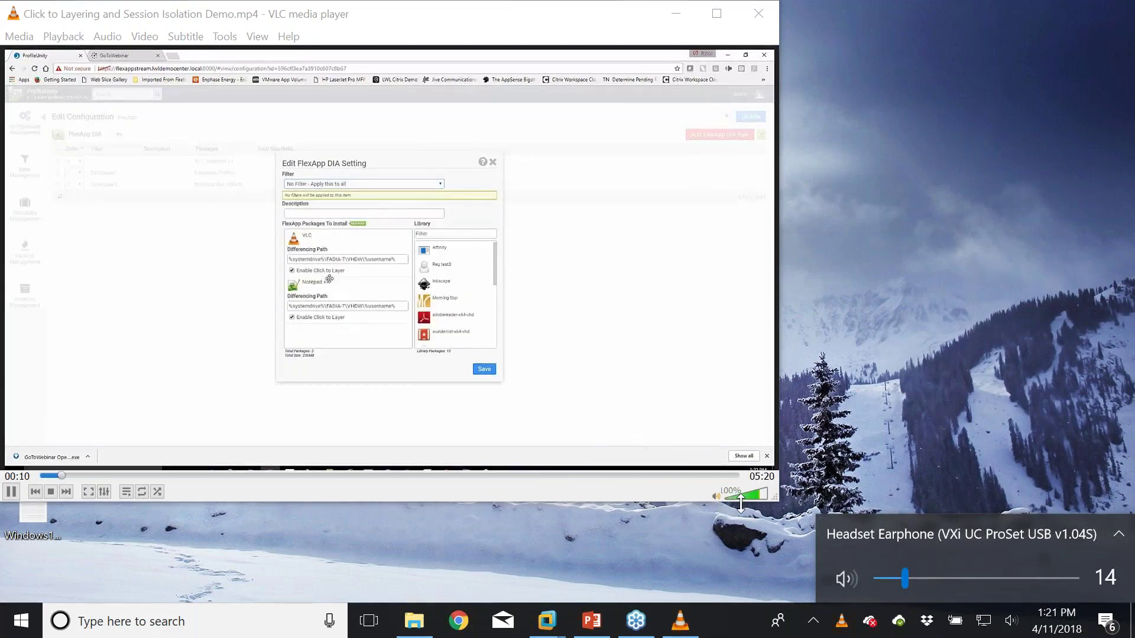
{"action": "left_click", "coordinate": [12, 492]}
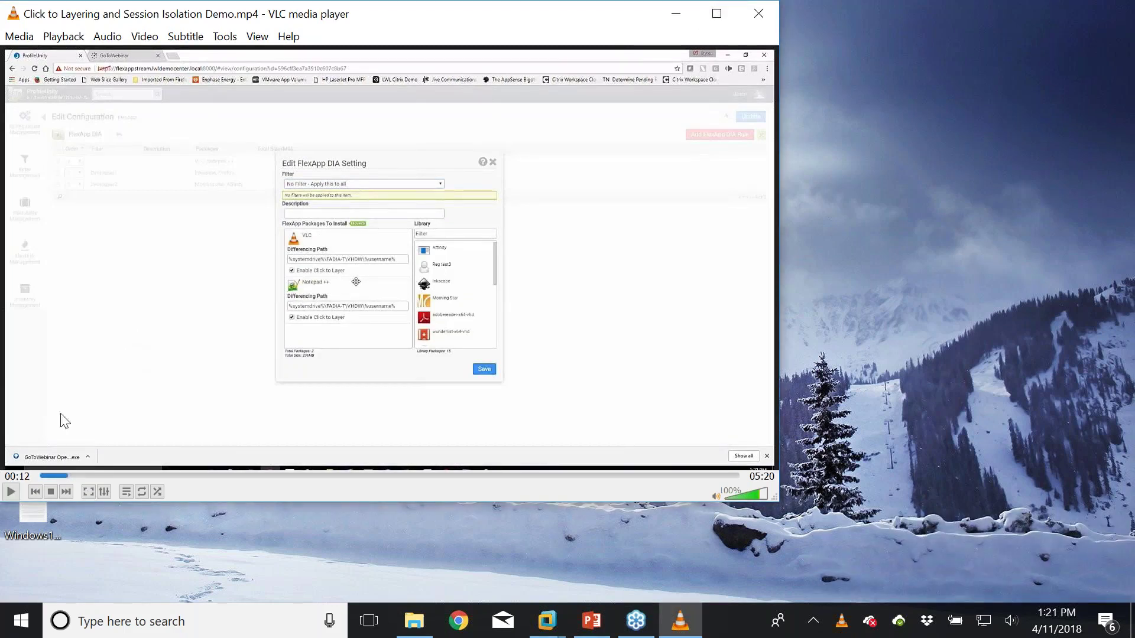
{"action": "left_click", "coordinate": [12, 492]}
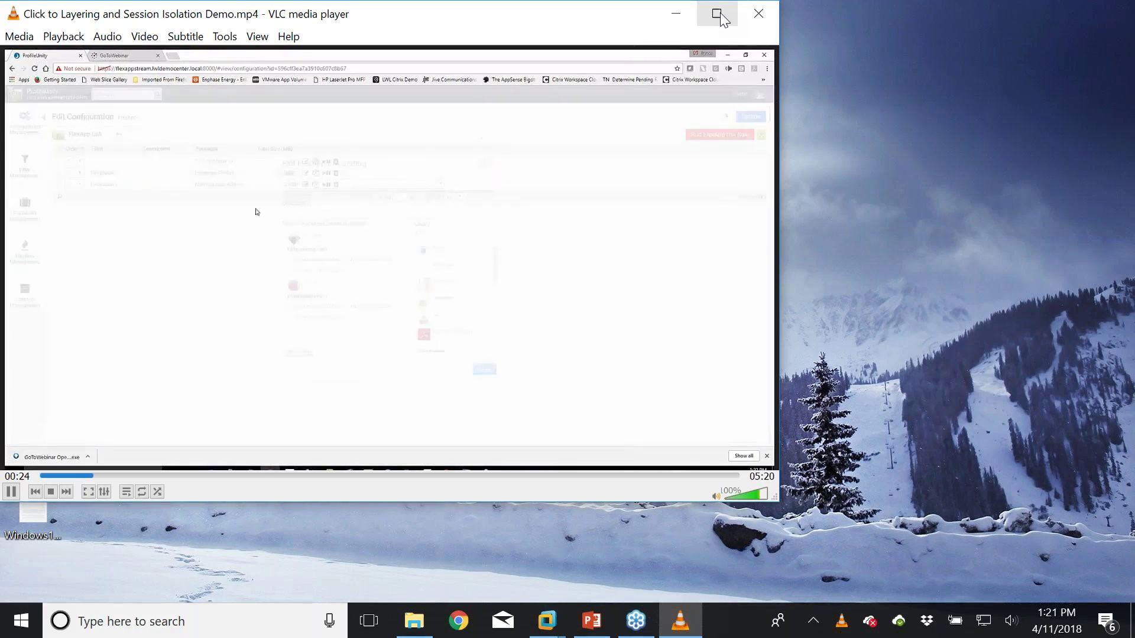
{"action": "left_click", "coordinate": [759, 16]}
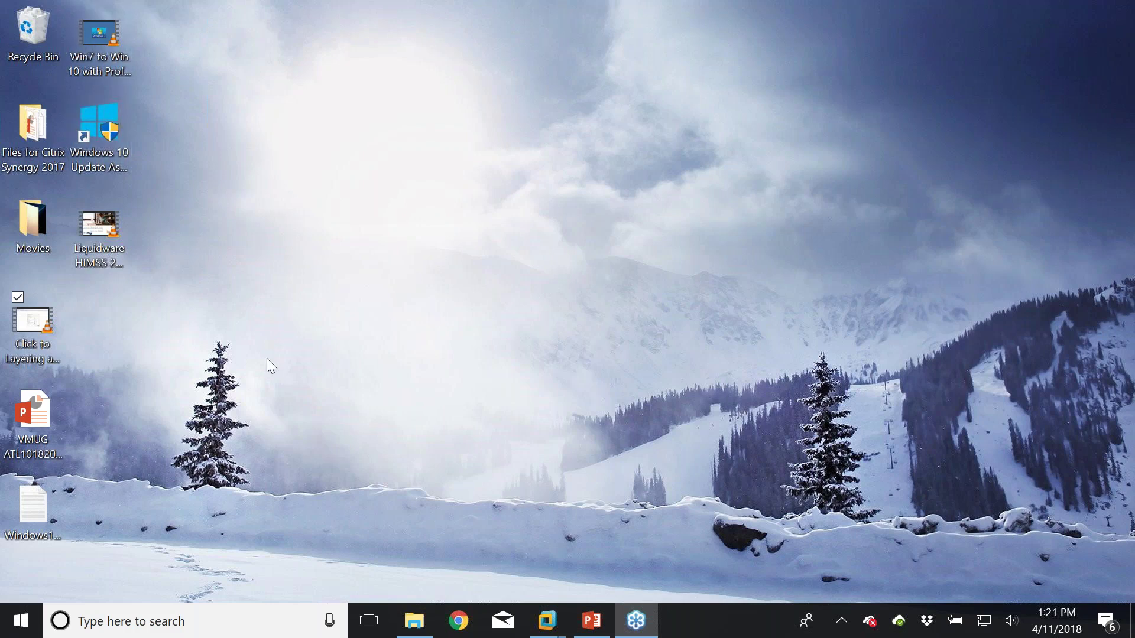
Browse This PC to the Camtasia files folder on Windows (C:), then switch to the virtual machine.
{"action": "left_click", "coordinate": [415, 622]}
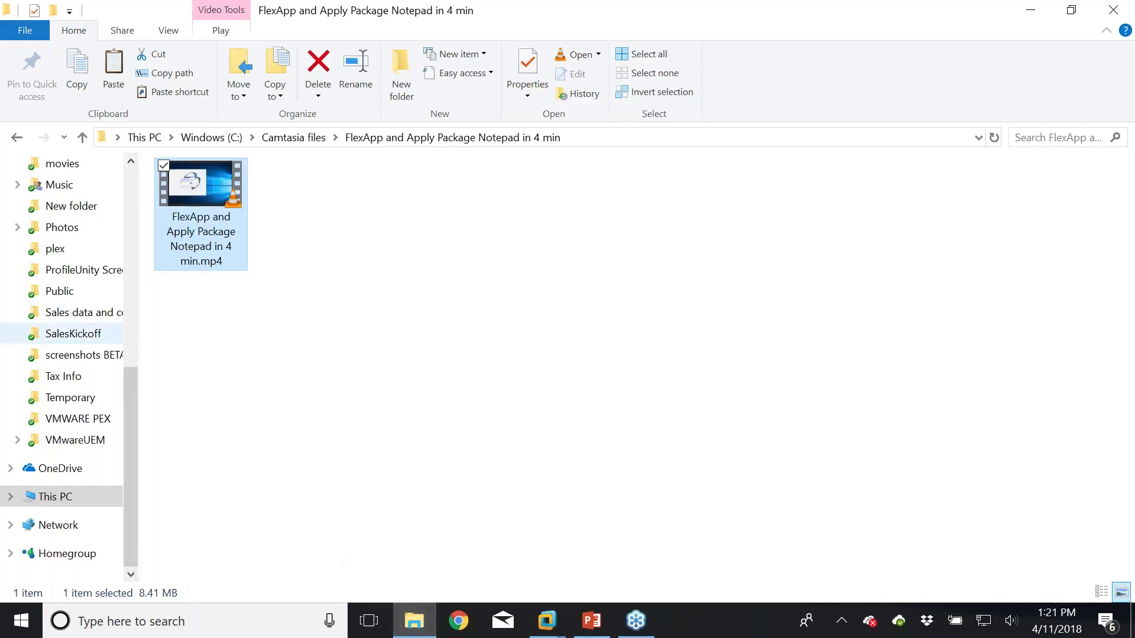
{"action": "left_click", "coordinate": [78, 497]}
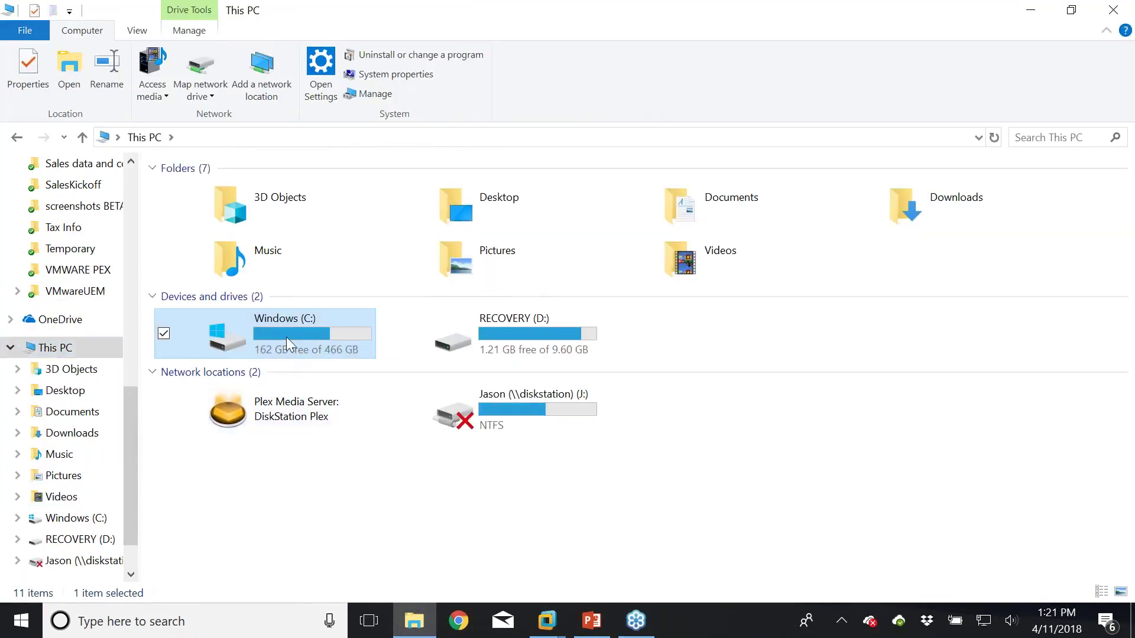
{"action": "double_click", "coordinate": [286, 337]}
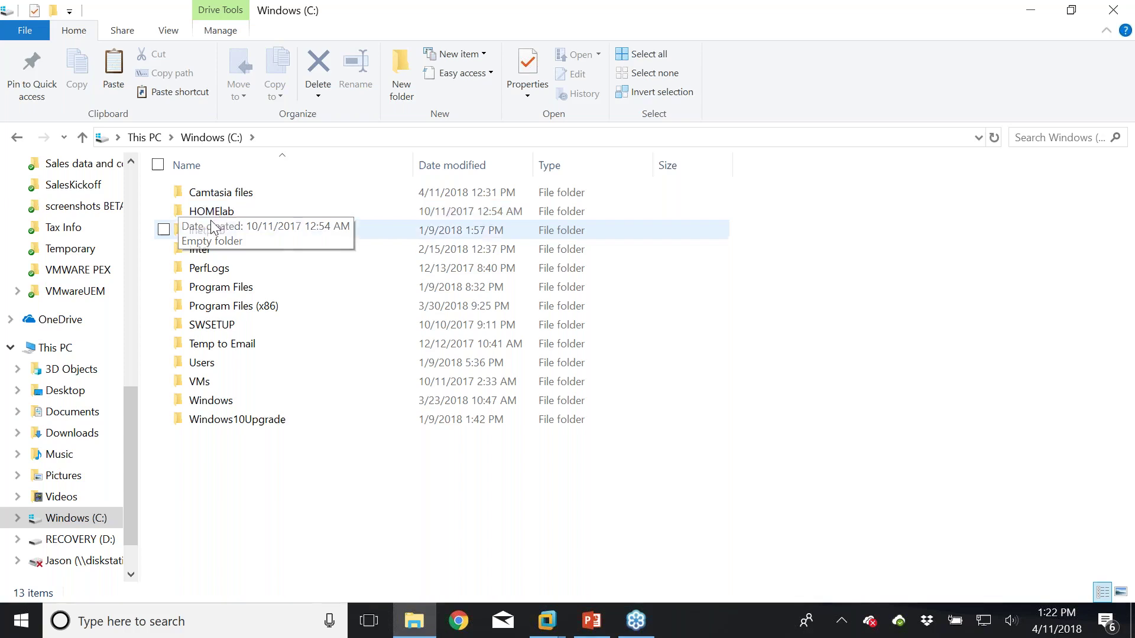
{"action": "left_click_drag", "start_coordinate": [133, 387], "coordinate": [147, 177]}
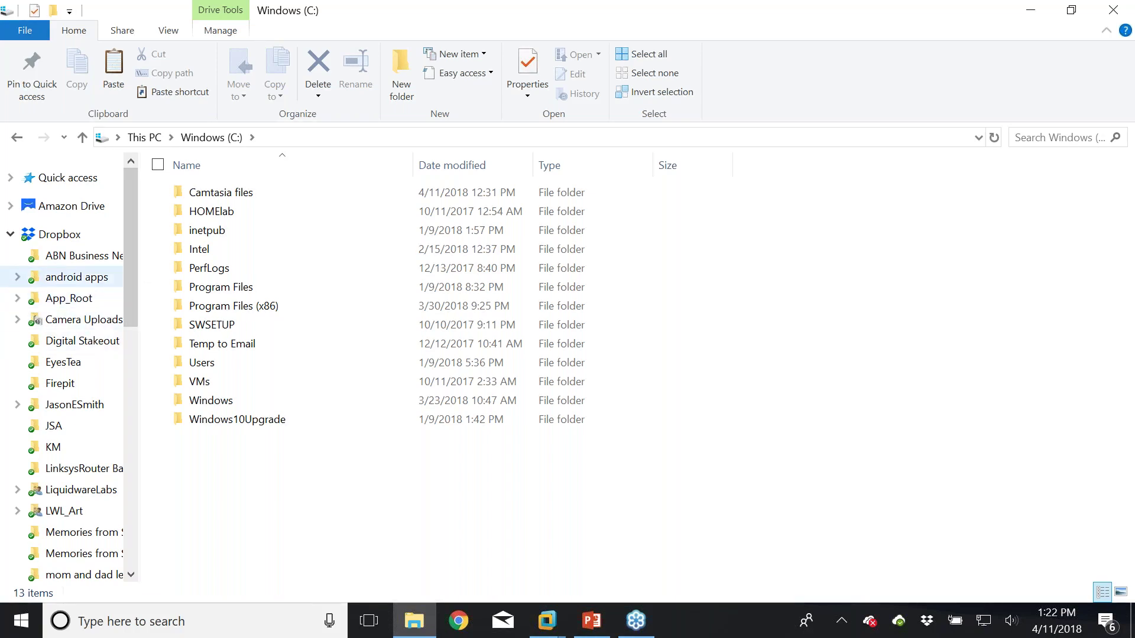
{"action": "left_click_drag", "start_coordinate": [131, 281], "coordinate": [122, 490]}
{"action": "left_click", "coordinate": [66, 375]}
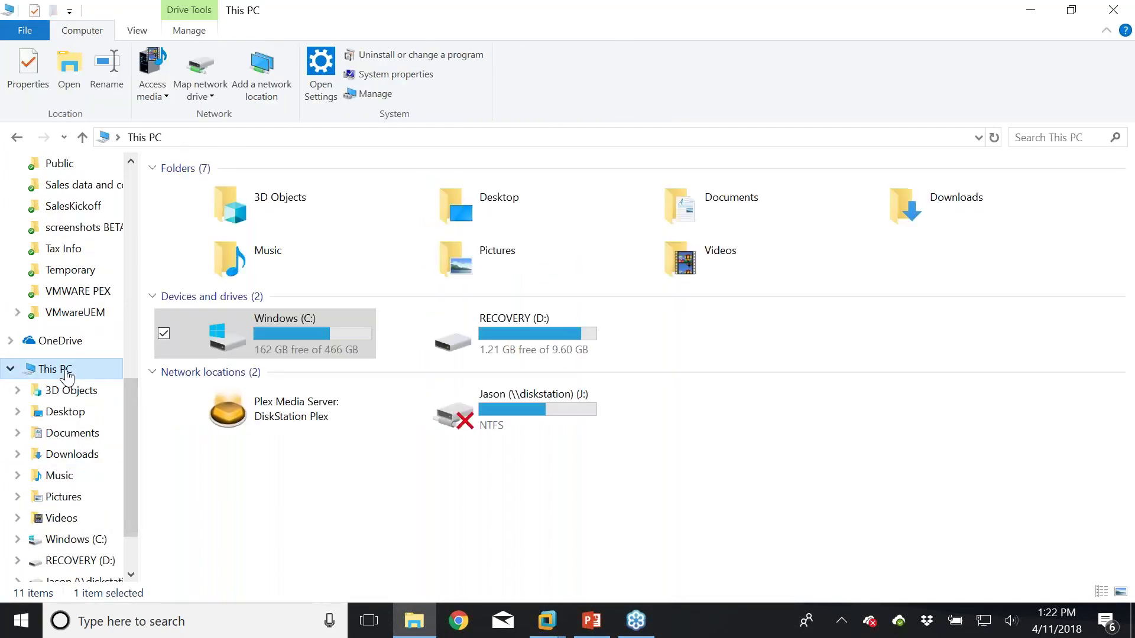
{"action": "double_click", "coordinate": [313, 346]}
{"action": "double_click", "coordinate": [231, 197]}
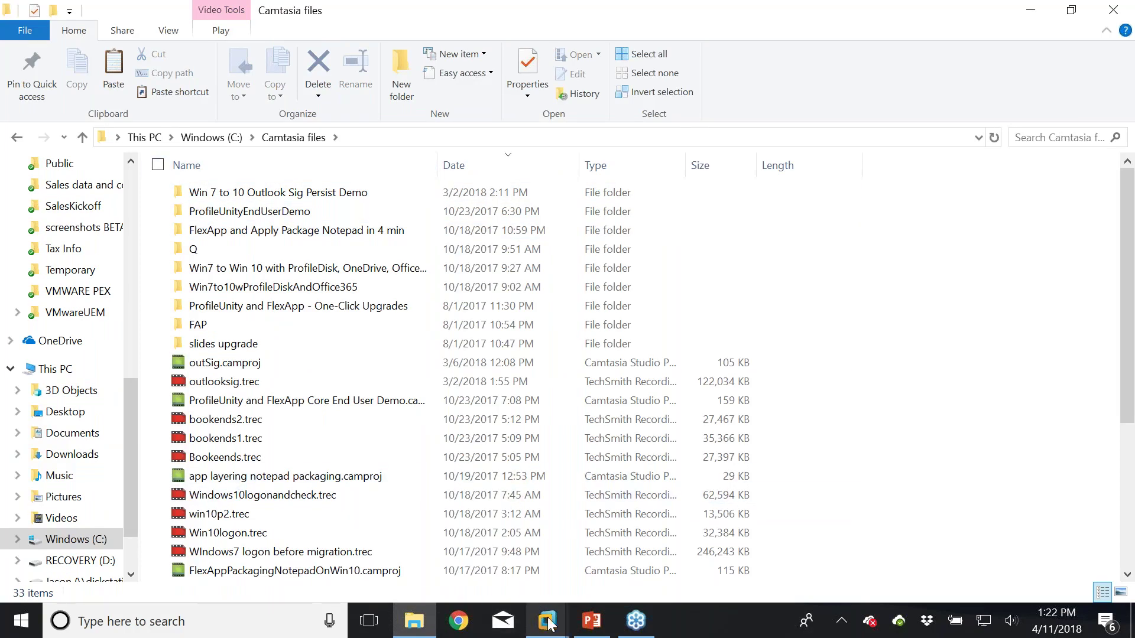
{"action": "mouse_move", "coordinate": [548, 624]}
{"action": "left_click", "coordinate": [260, 520]}
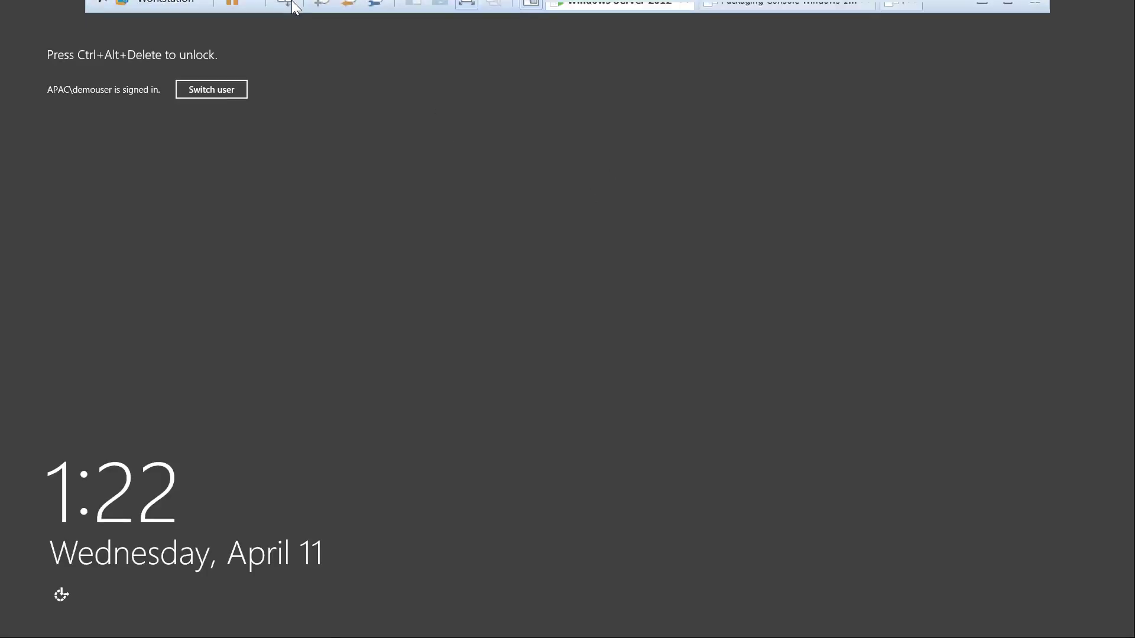
Unlock the VM session with the account password and add a new FlexApp DIA rule.
{"action": "left_click", "coordinate": [283, 12]}
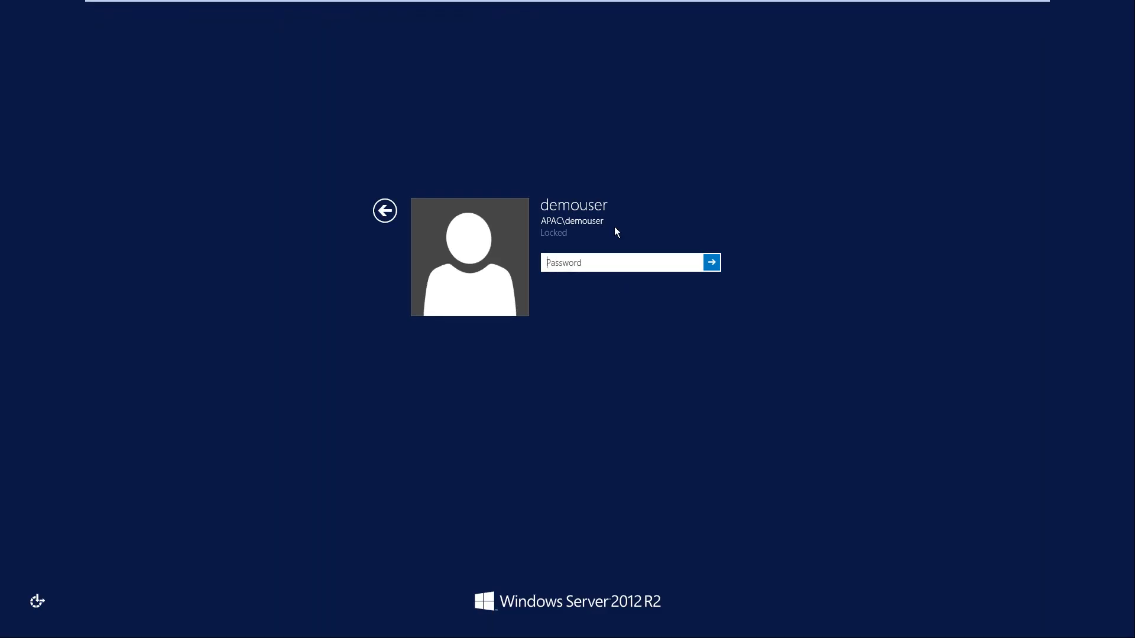
{"action": "type", "text": "••••••••"}
{"action": "key", "text": "Return"}
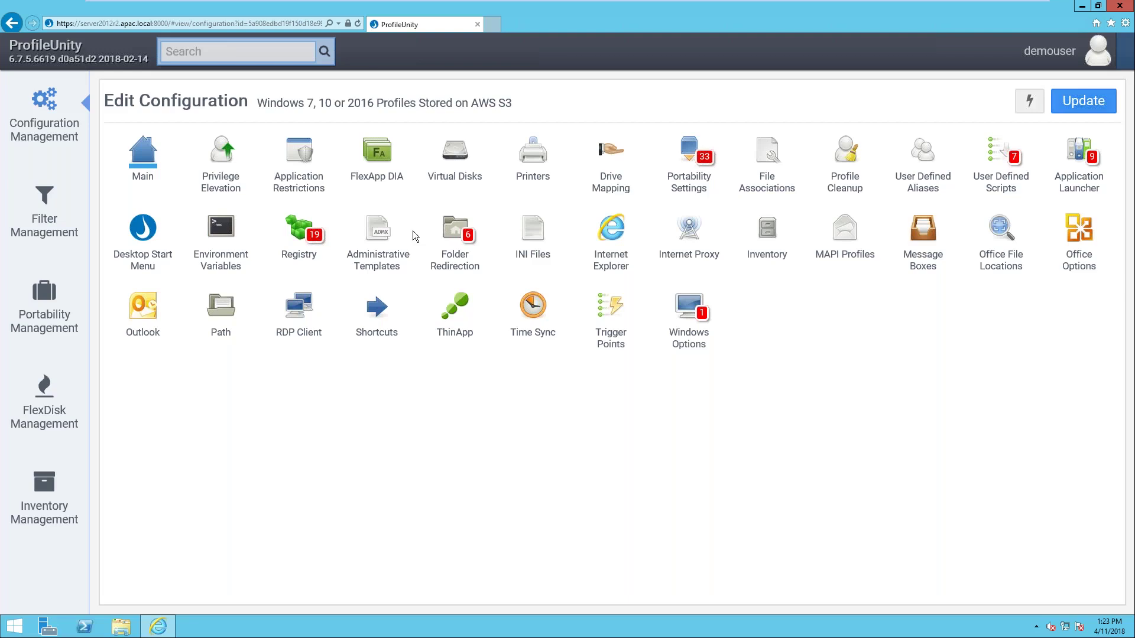
{"action": "left_click", "coordinate": [376, 157]}
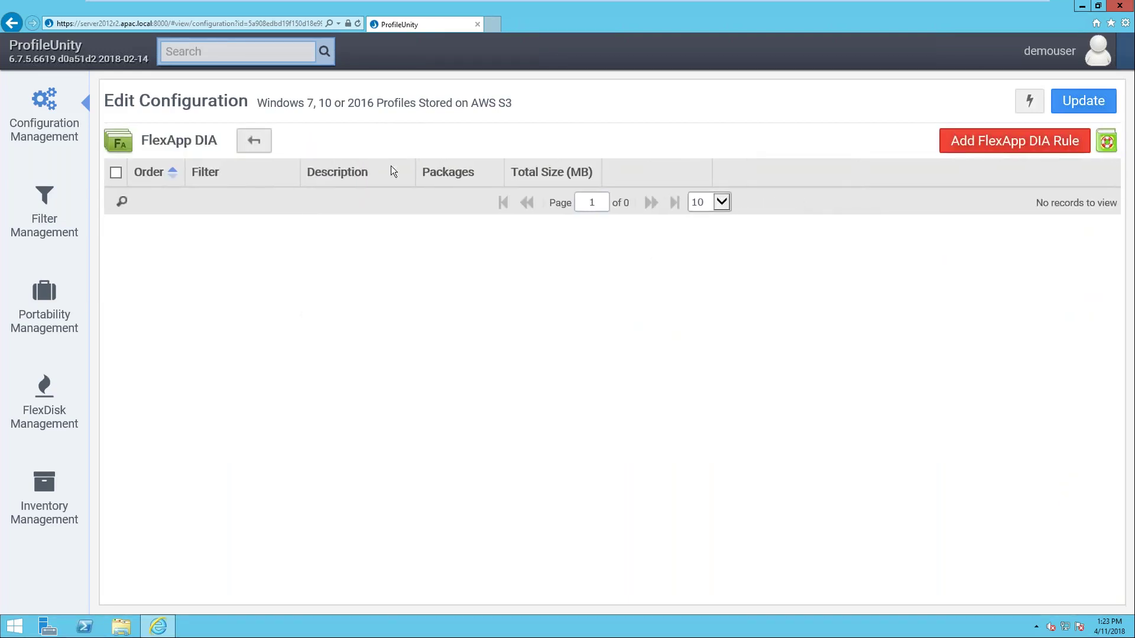
{"action": "left_click", "coordinate": [1007, 143]}
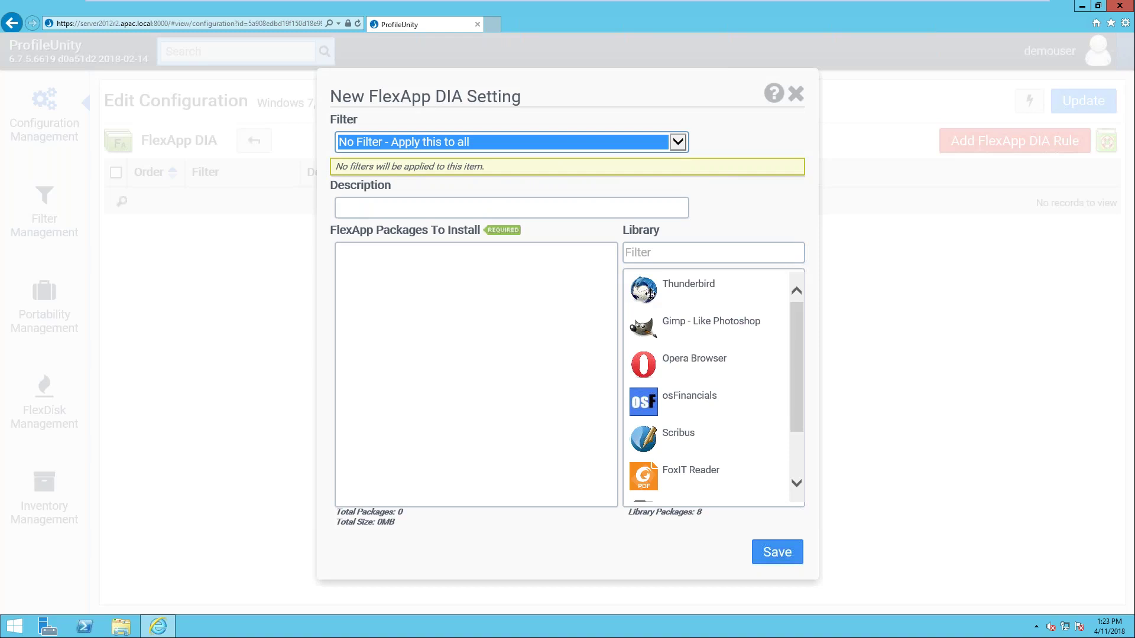
Add Thunderbird and Notepad ++ 64 as packages to install and choose the Accounting filter.
{"action": "left_click_drag", "start_coordinate": [650, 294], "coordinate": [516, 277]}
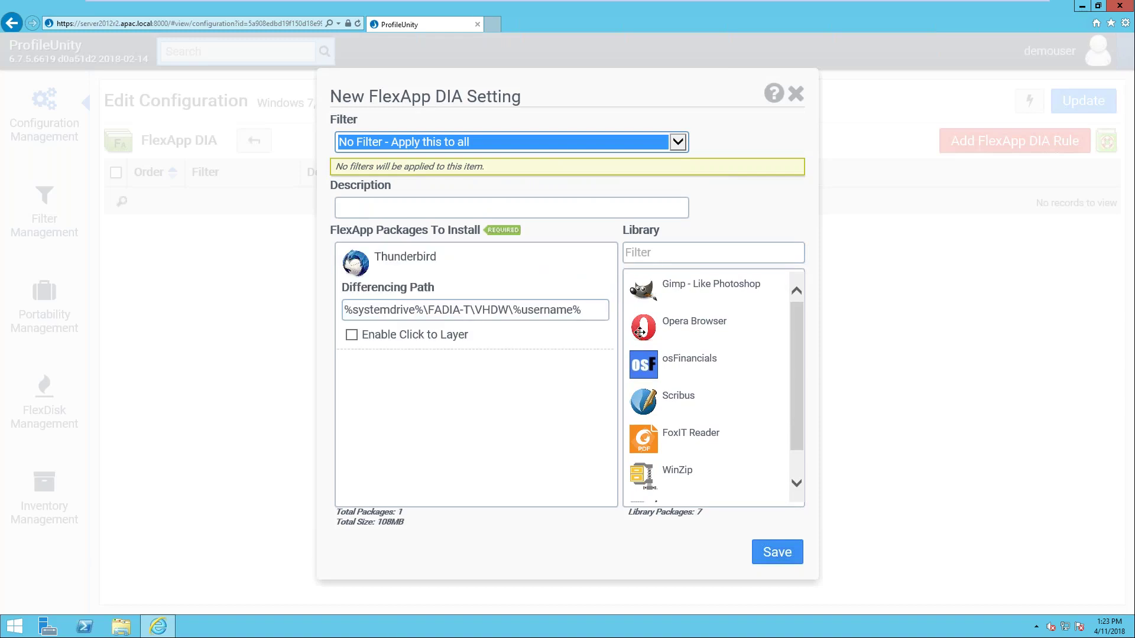
{"action": "scroll", "coordinate": [657, 448], "scroll_direction": "down", "scroll_amount": 1}
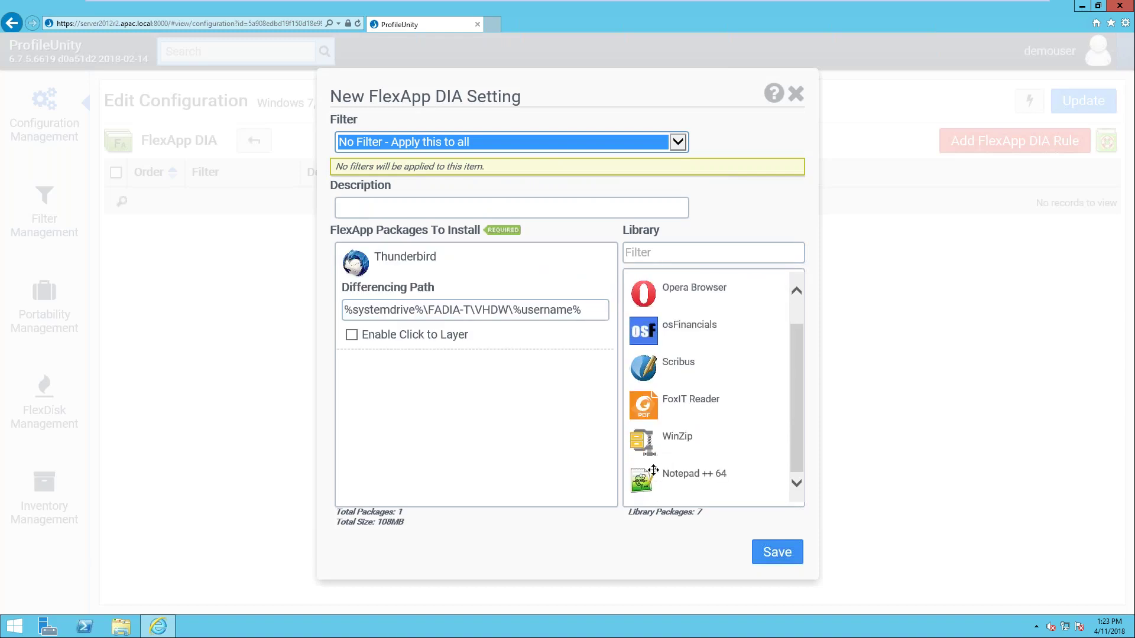
{"action": "left_click_drag", "start_coordinate": [650, 478], "coordinate": [412, 369]}
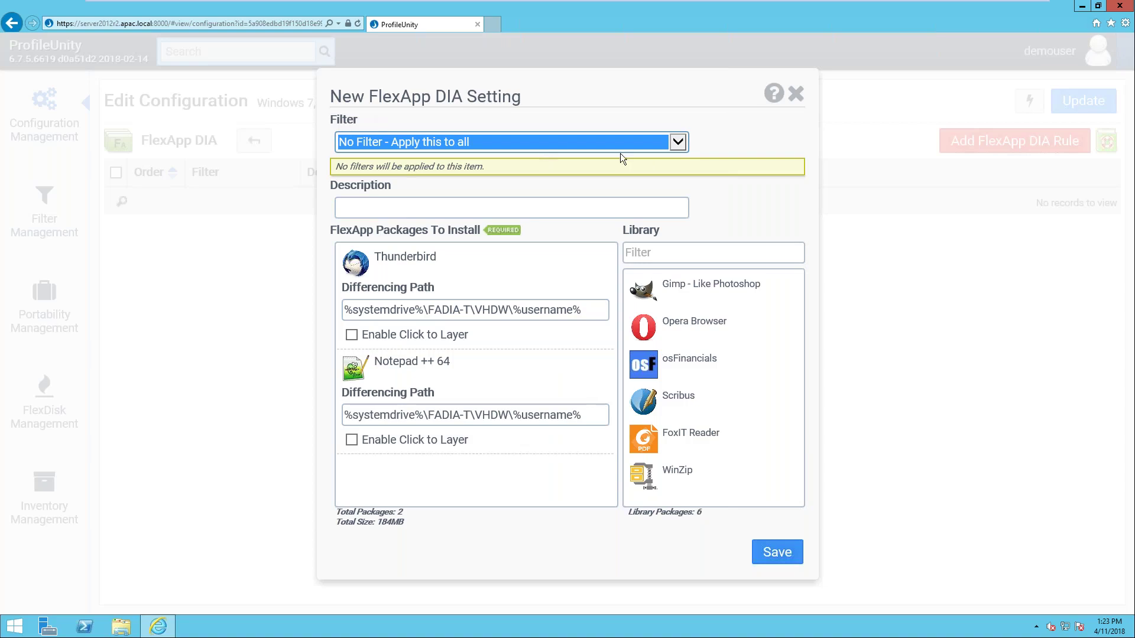
{"action": "left_click", "coordinate": [678, 142]}
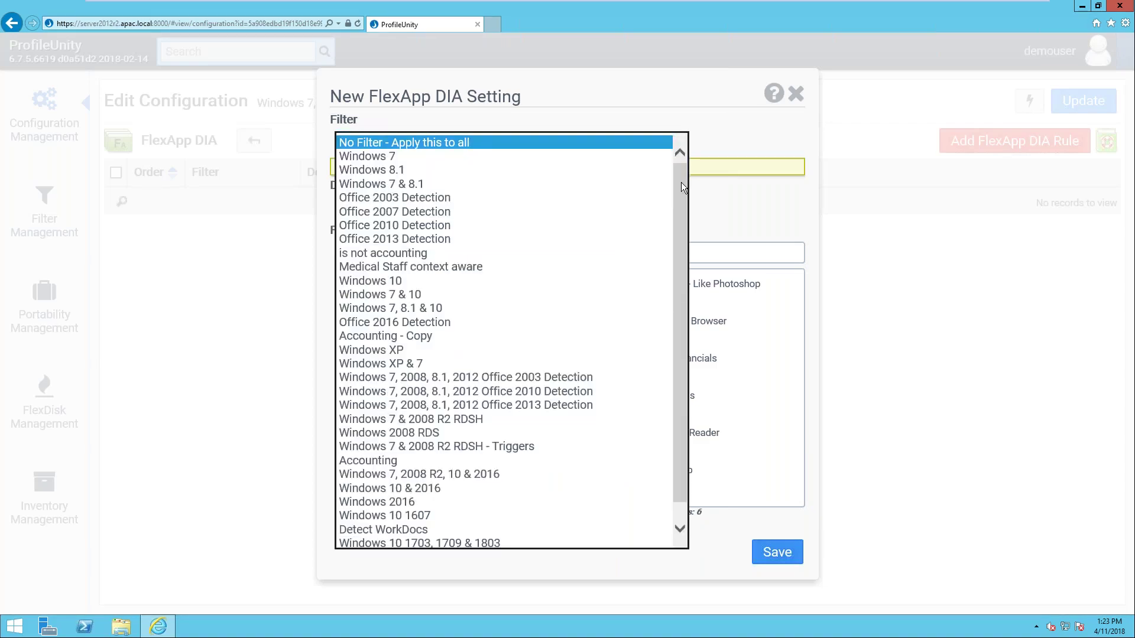
{"action": "left_click_drag", "start_coordinate": [680, 182], "coordinate": [682, 215]}
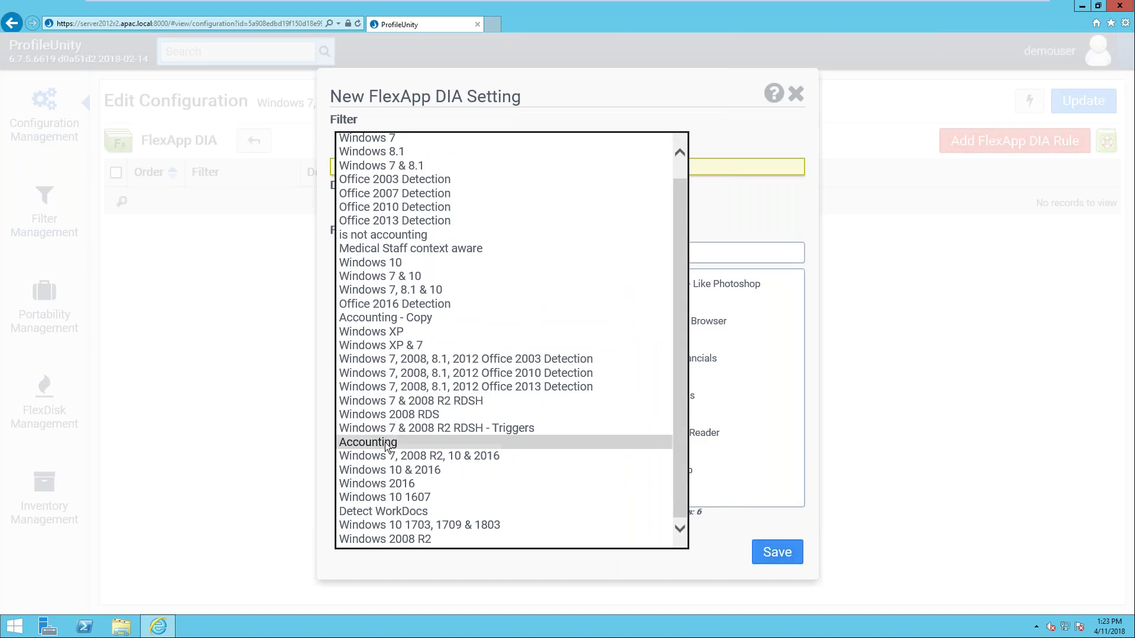
{"action": "left_click", "coordinate": [385, 442]}
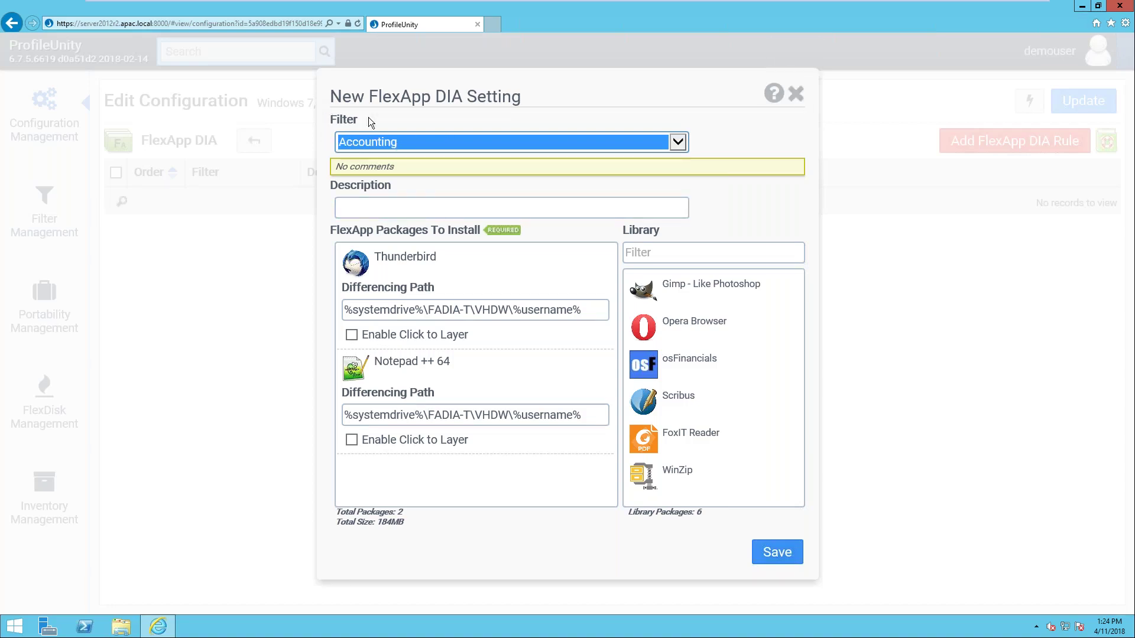
Close the New FlexApp DIA Setting dialog without saving.
{"action": "left_click", "coordinate": [795, 93]}
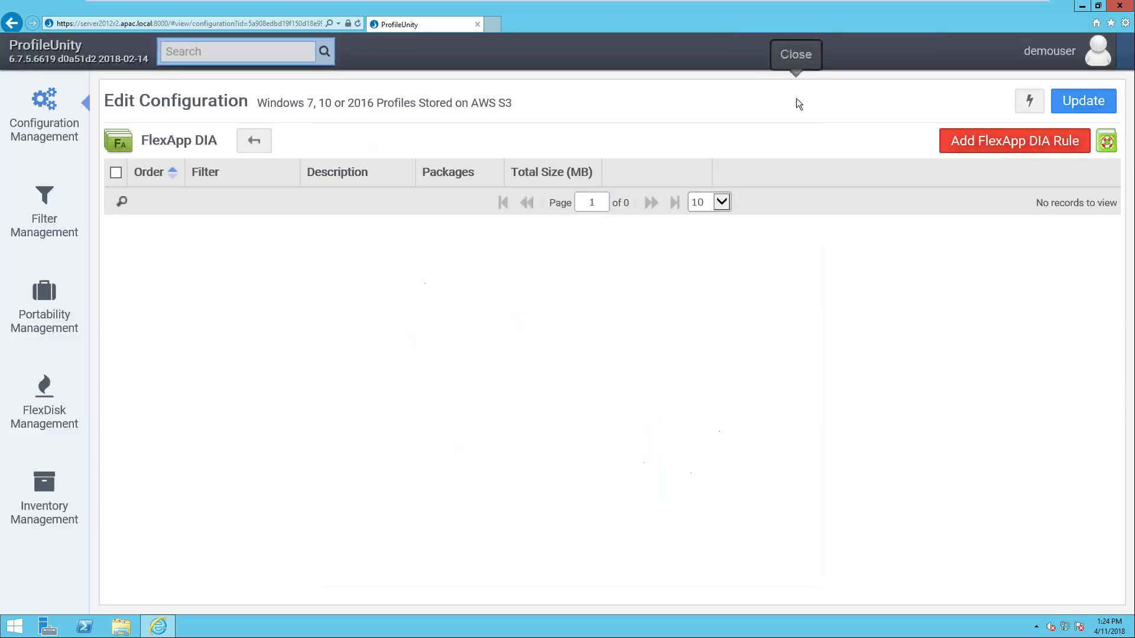
In Filter Management, open the 'is not accounting' filter in Edit Filter.
{"action": "left_click", "coordinate": [37, 217]}
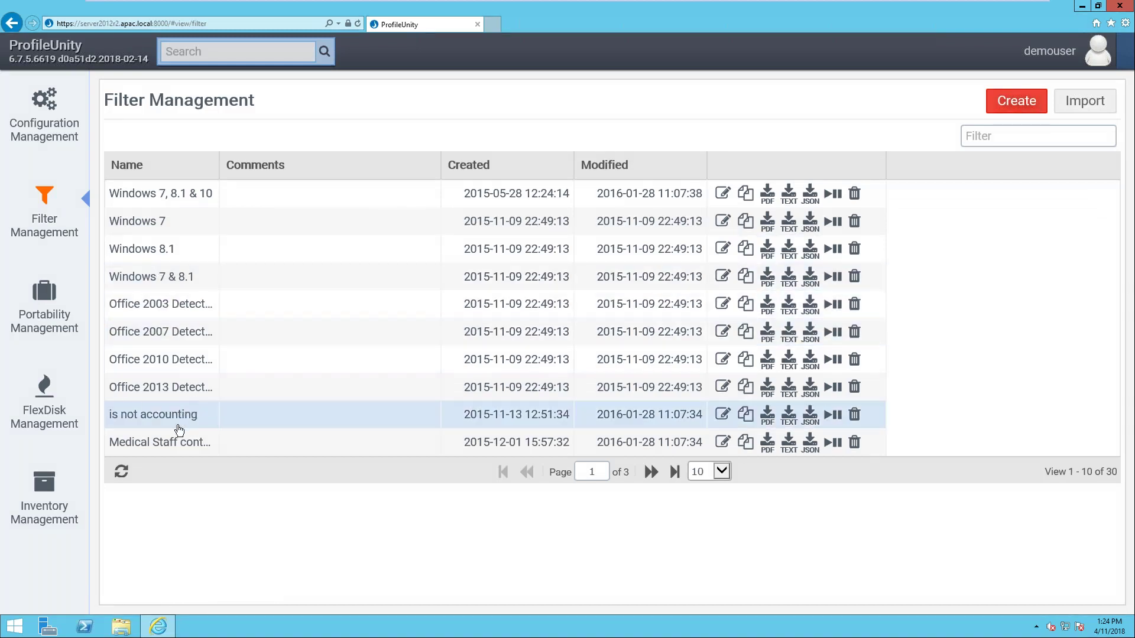
{"action": "double_click", "coordinate": [510, 417]}
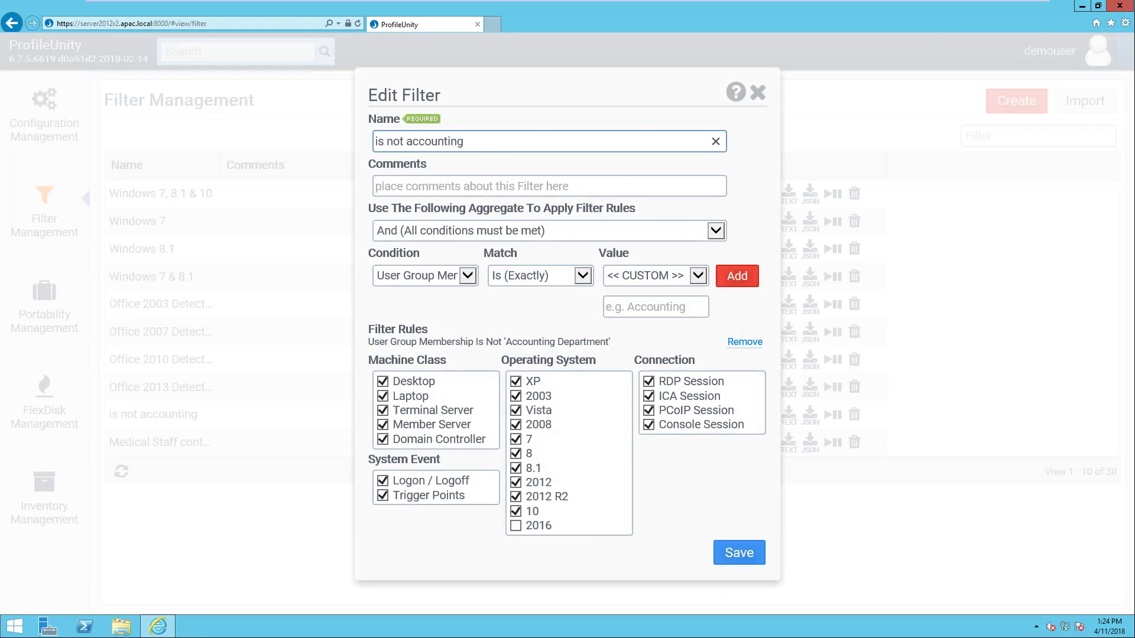
{"action": "left_click", "coordinate": [467, 279]}
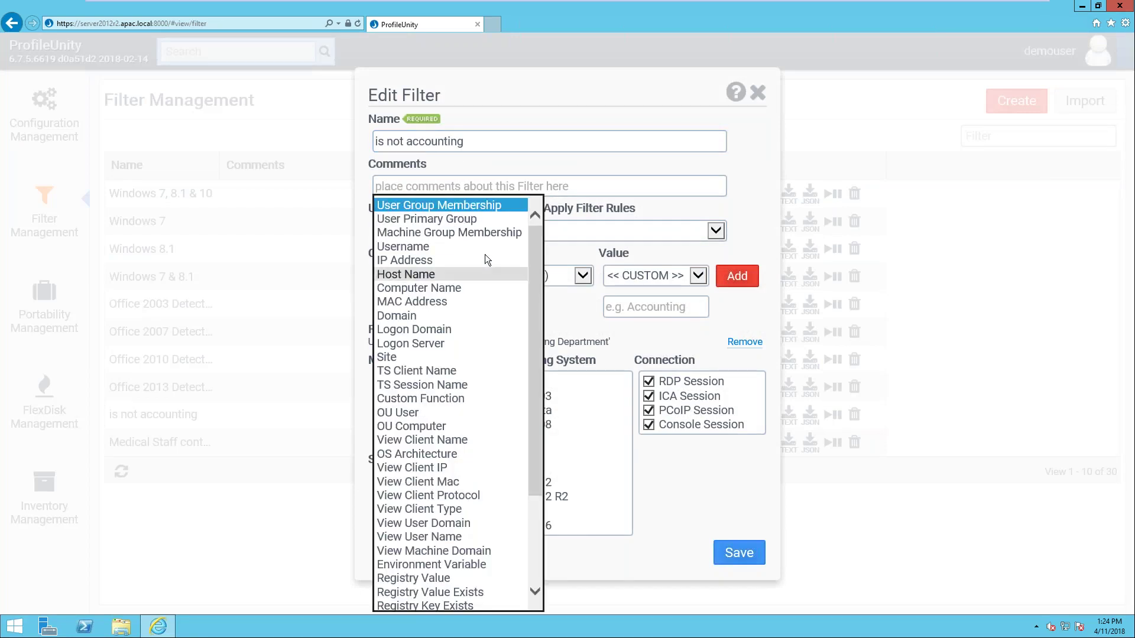
{"action": "left_click_drag", "start_coordinate": [538, 272], "coordinate": [555, 451]}
{"action": "left_click_drag", "start_coordinate": [535, 516], "coordinate": [534, 274]}
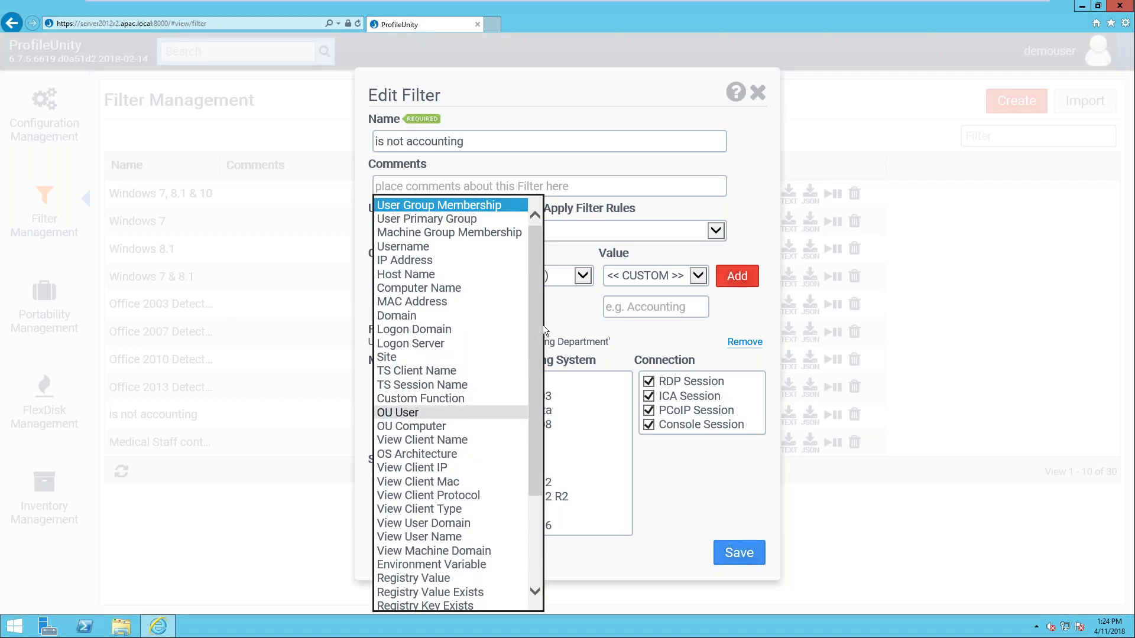
{"action": "left_click_drag", "start_coordinate": [537, 329], "coordinate": [487, 256]}
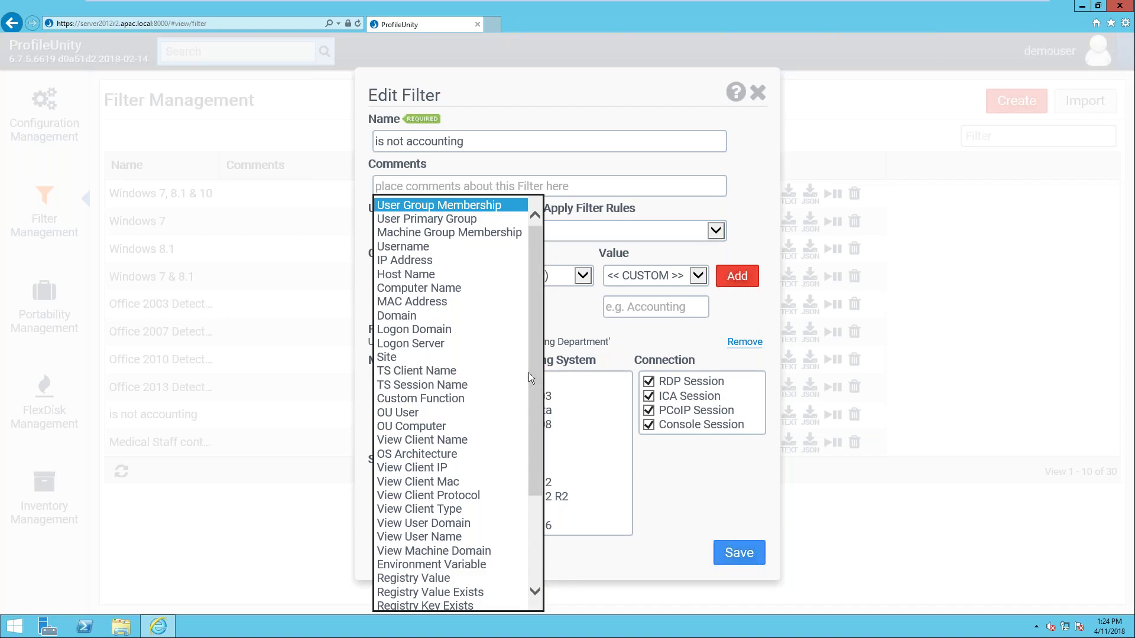
{"action": "left_click_drag", "start_coordinate": [537, 373], "coordinate": [538, 483]}
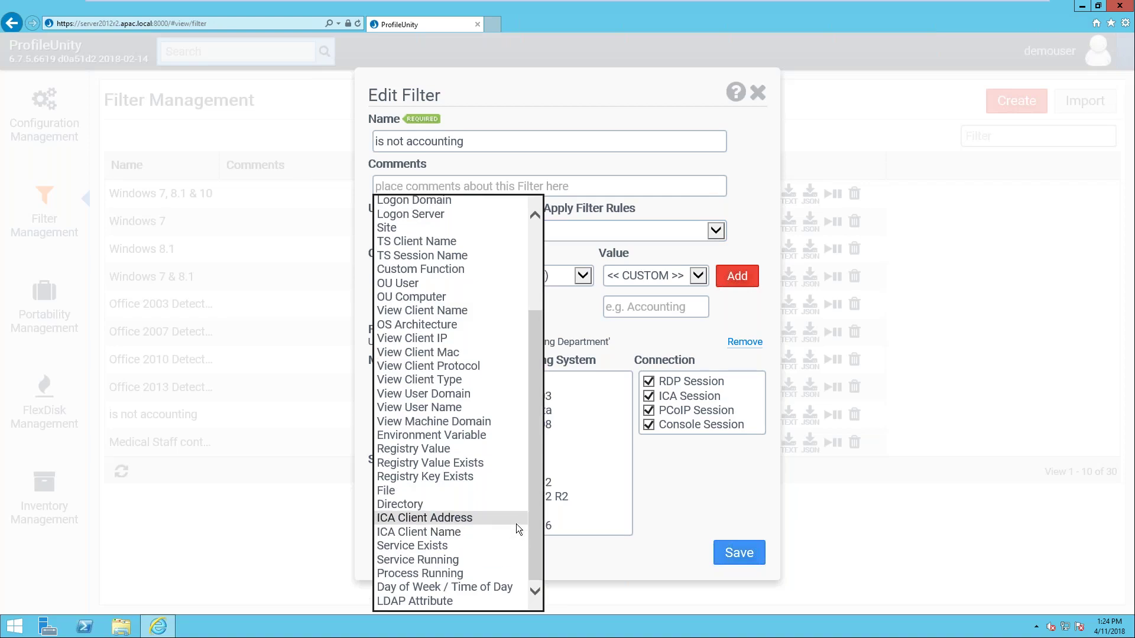
{"action": "left_click_drag", "start_coordinate": [533, 466], "coordinate": [528, 360]}
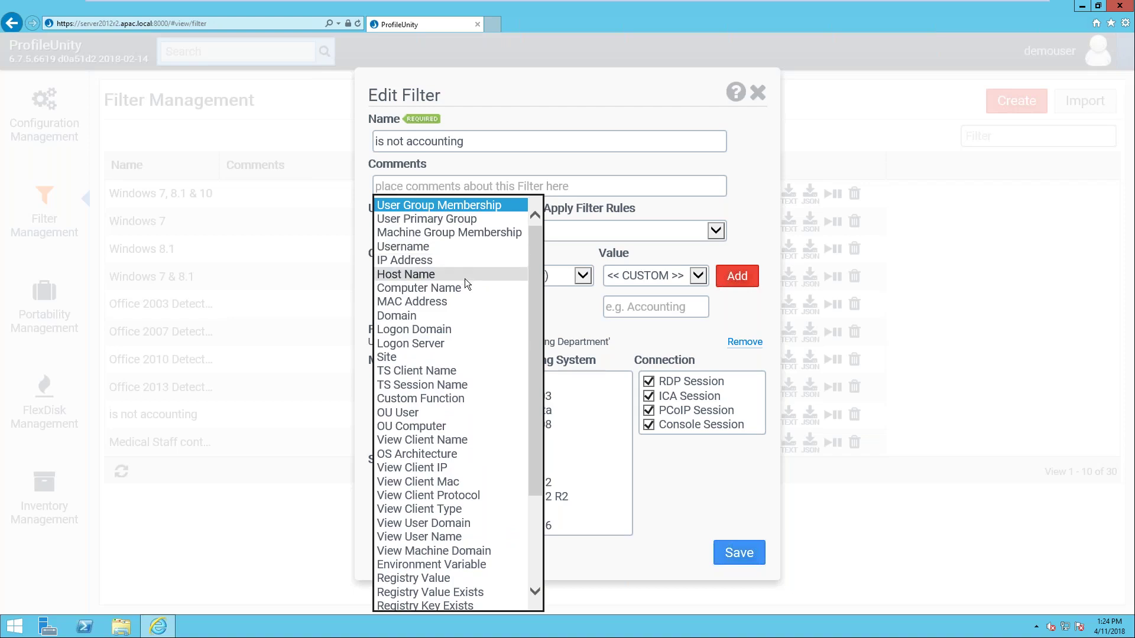
{"action": "left_click_drag", "start_coordinate": [534, 277], "coordinate": [533, 317]}
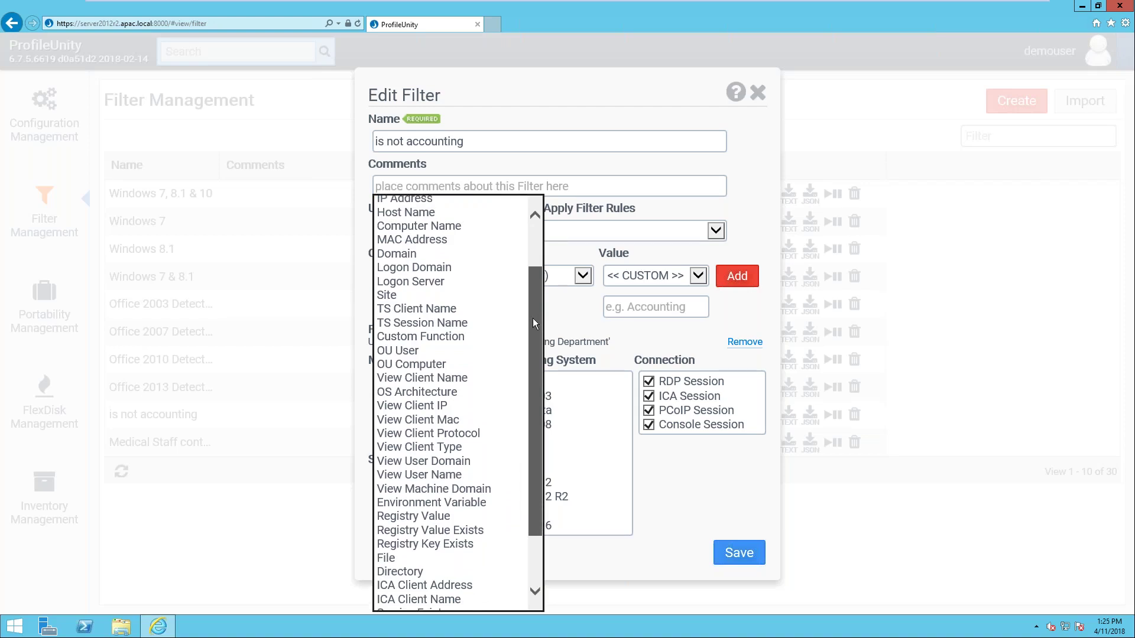
{"action": "left_click_drag", "start_coordinate": [533, 318], "coordinate": [524, 381]}
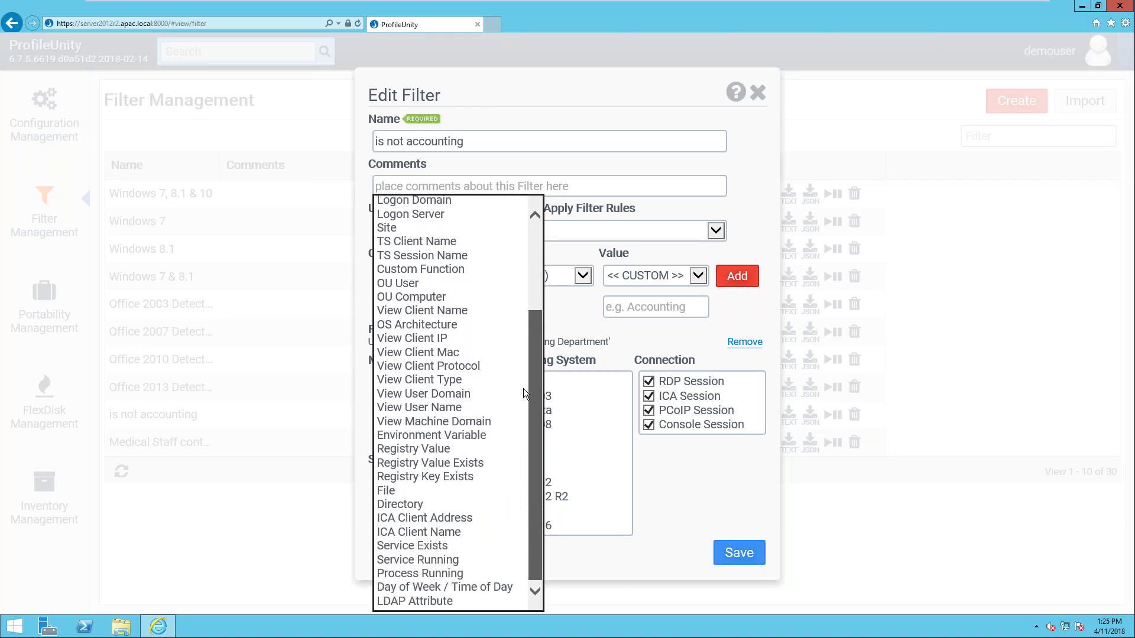
{"action": "left_click", "coordinate": [654, 257]}
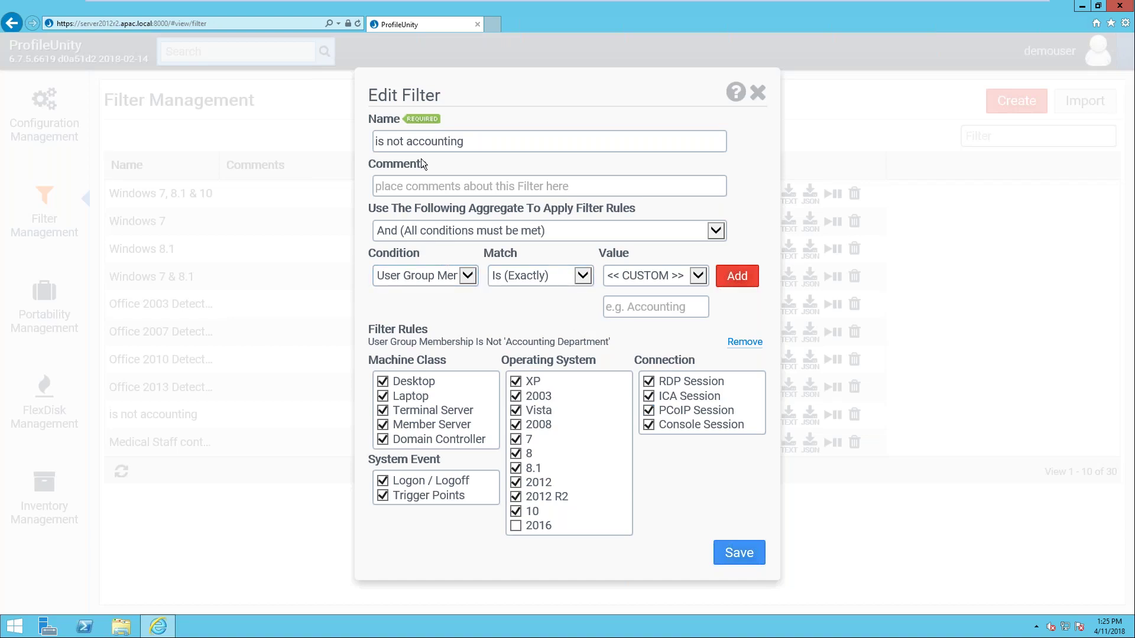
Close the 'is not accounting' filter editor unsaved and return to Configuration Management.
{"action": "left_click", "coordinate": [757, 95]}
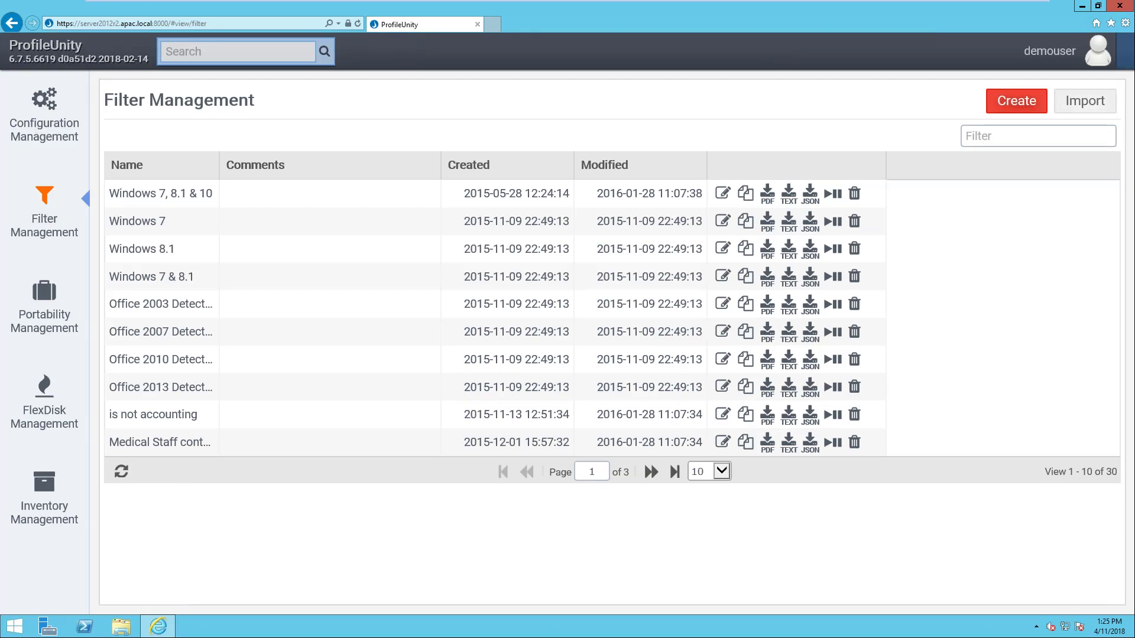
{"action": "left_click", "coordinate": [44, 112]}
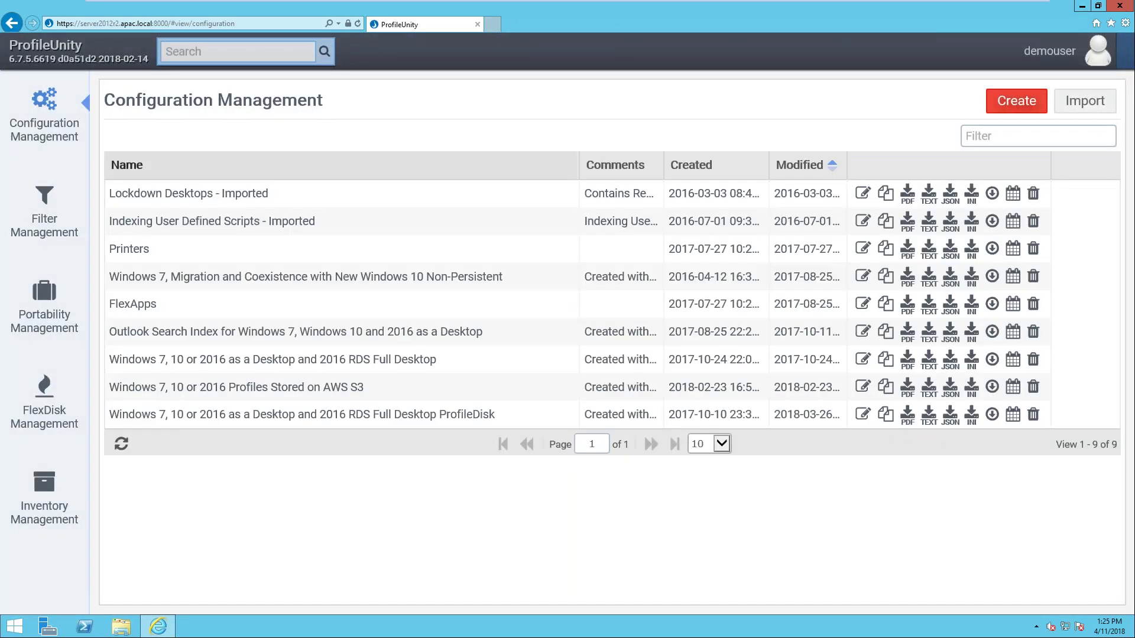
Open the Windows 7, 10 or 2016 ProfileDisk desktop configuration for editing.
{"action": "left_click", "coordinate": [319, 419]}
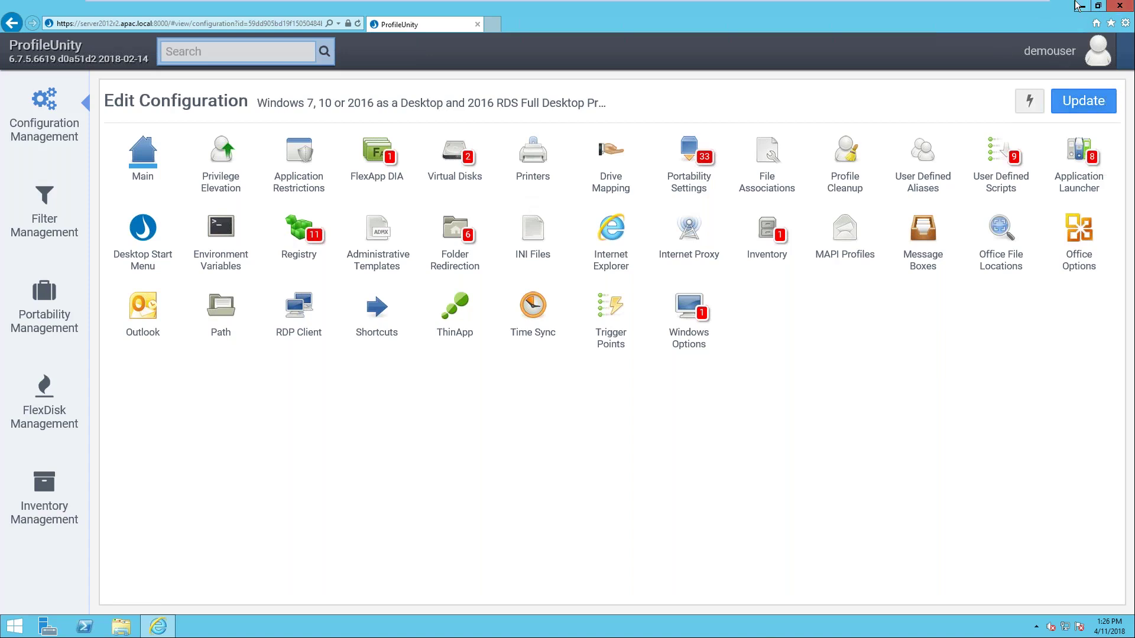
{"action": "mouse_move", "coordinate": [886, 7]}
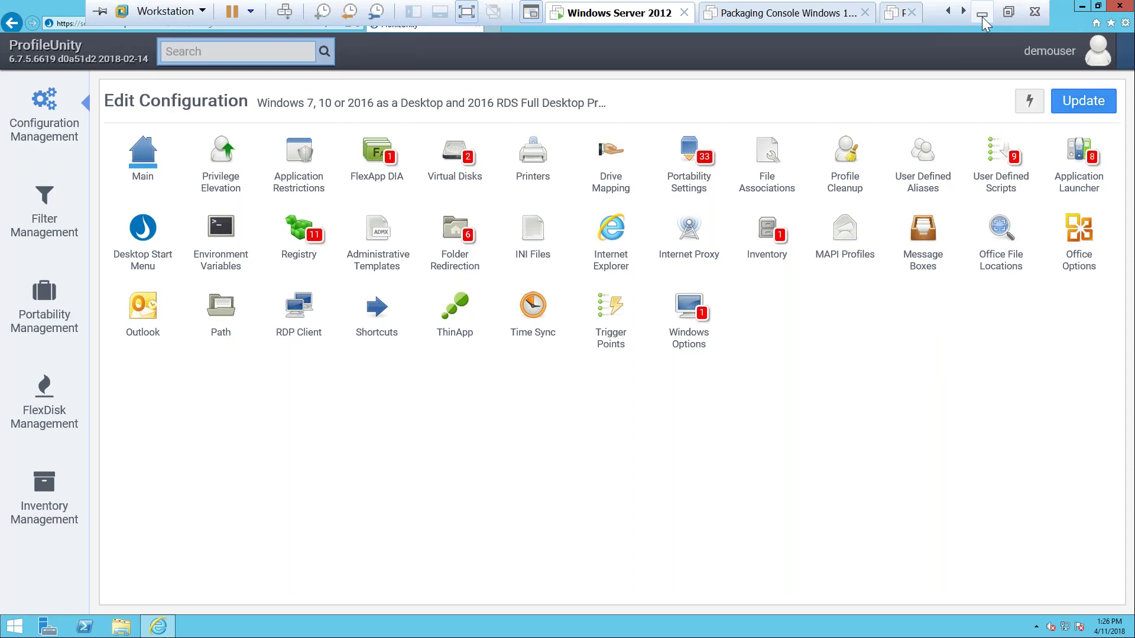
Minimize the virtual machine and the Camtasia files folder, then bring up the PowerPoint webinar deck.
{"action": "left_click", "coordinate": [982, 21]}
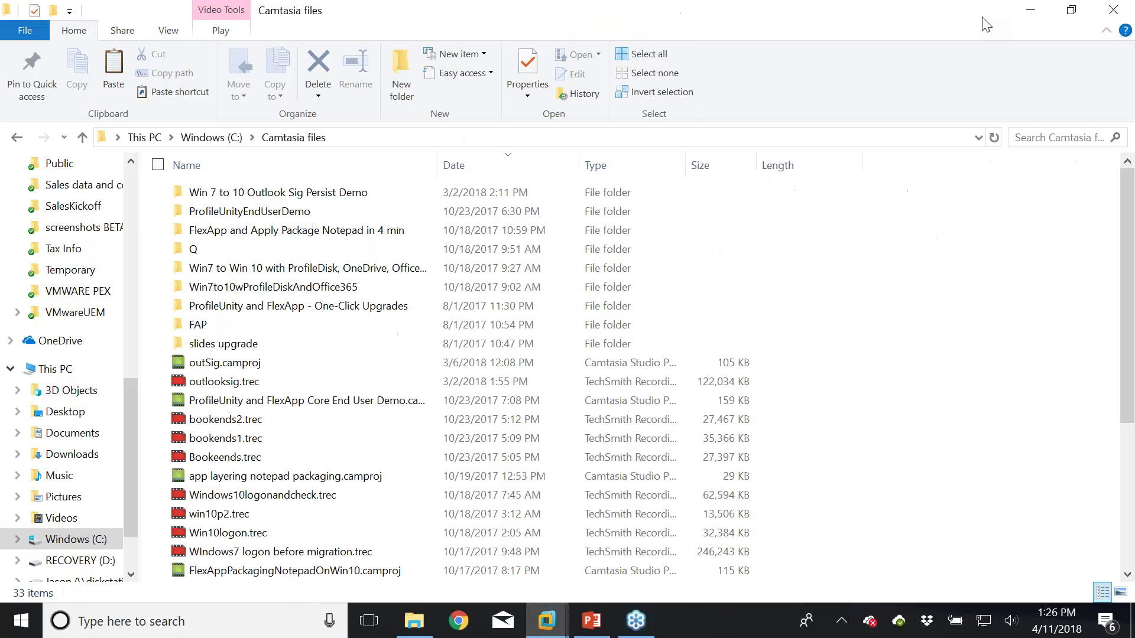
{"action": "left_click", "coordinate": [1031, 15]}
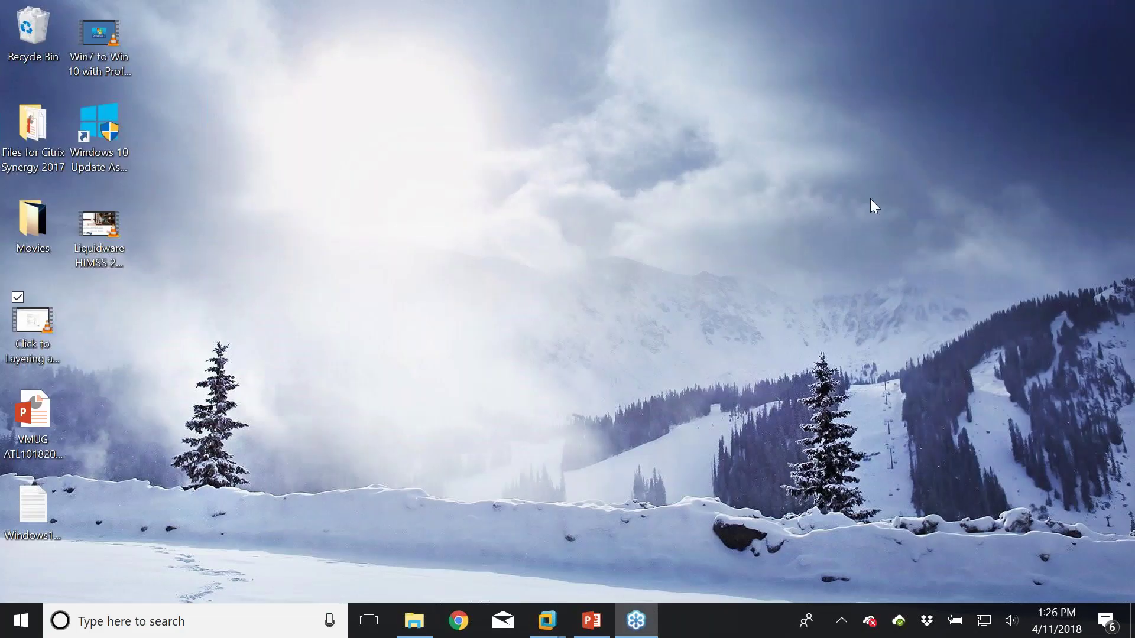
{"action": "mouse_move", "coordinate": [607, 635]}
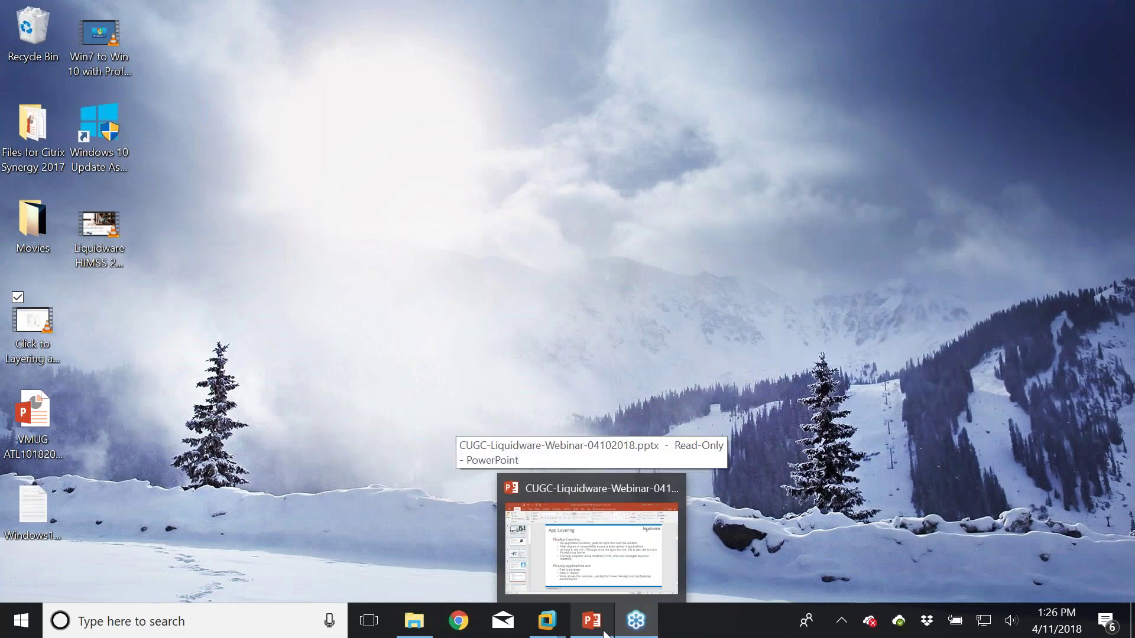
{"action": "left_click", "coordinate": [607, 636]}
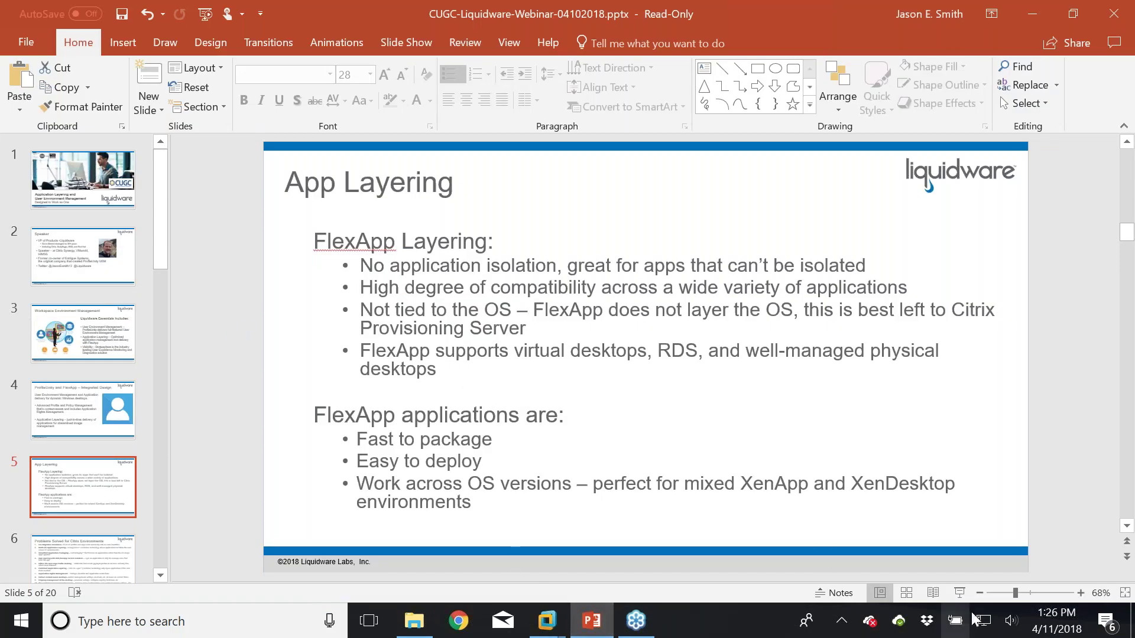
Start the slide show in Presenter View from slide 5, App Layering.
{"action": "mouse_move", "coordinate": [986, 630]}
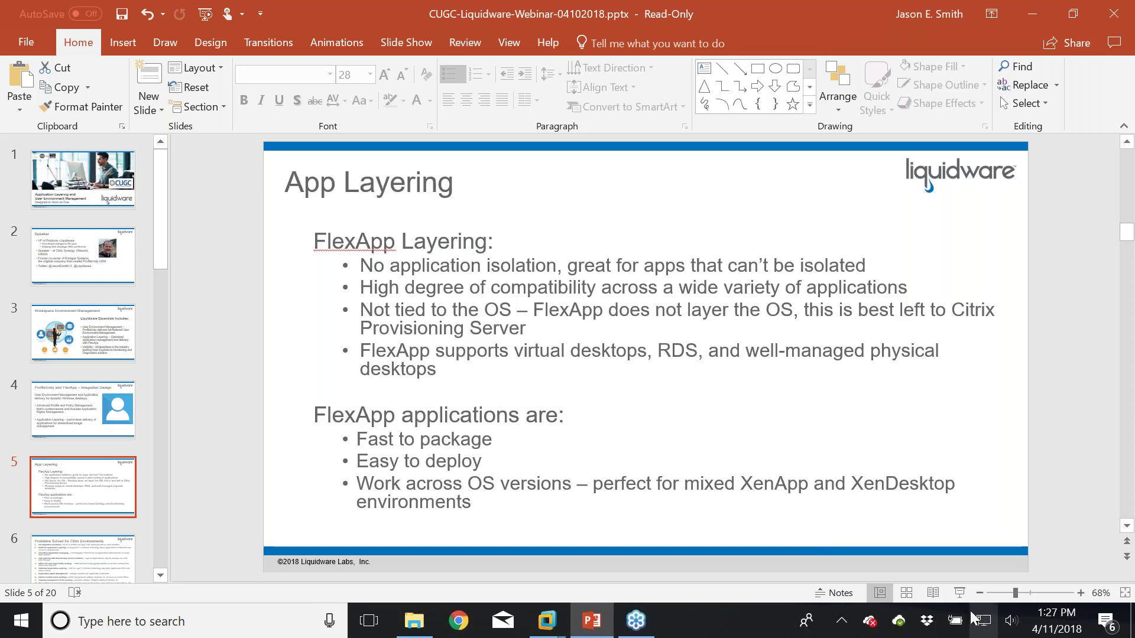
{"action": "left_click", "coordinate": [960, 593]}
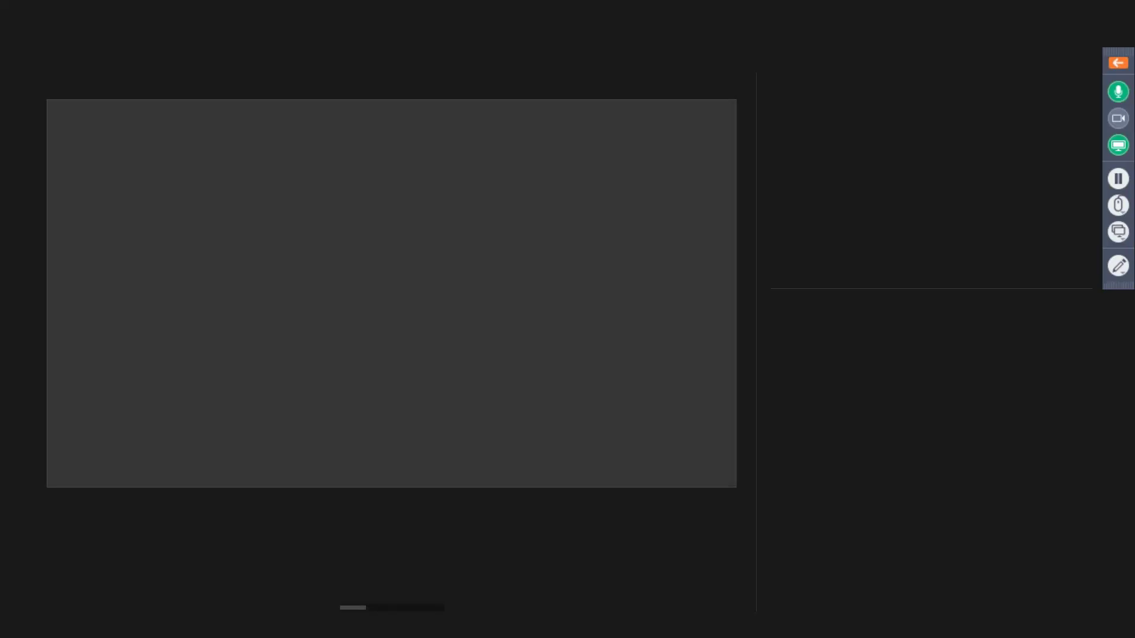
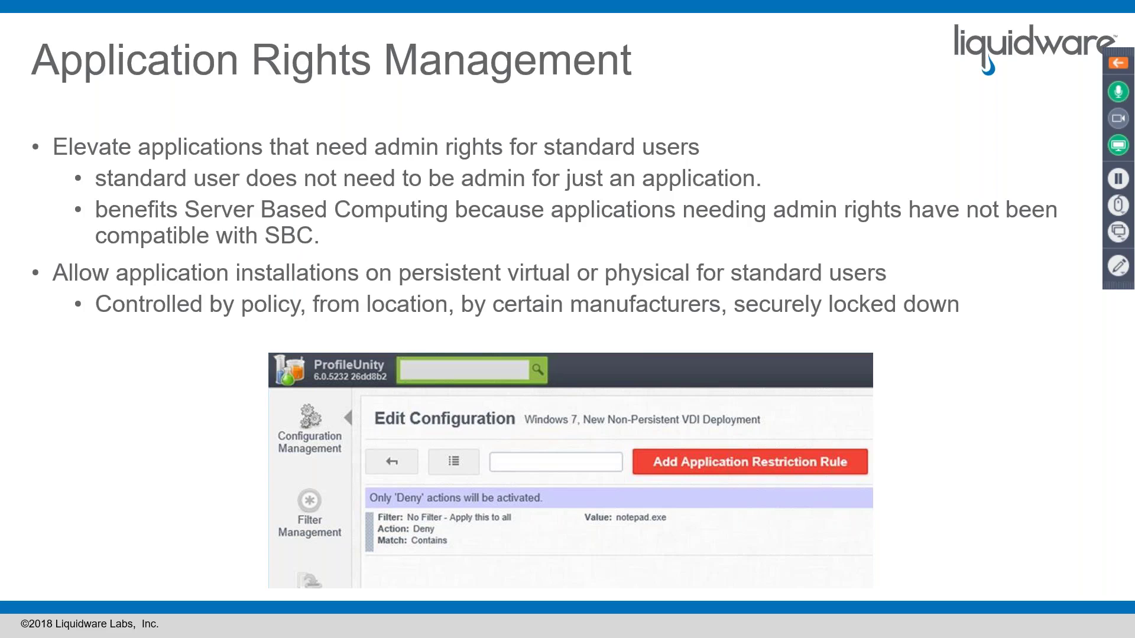
Advance to the Registry File Edits and Inclusions slide, then switch to the VMware window.
{"action": "key", "text": "Right"}
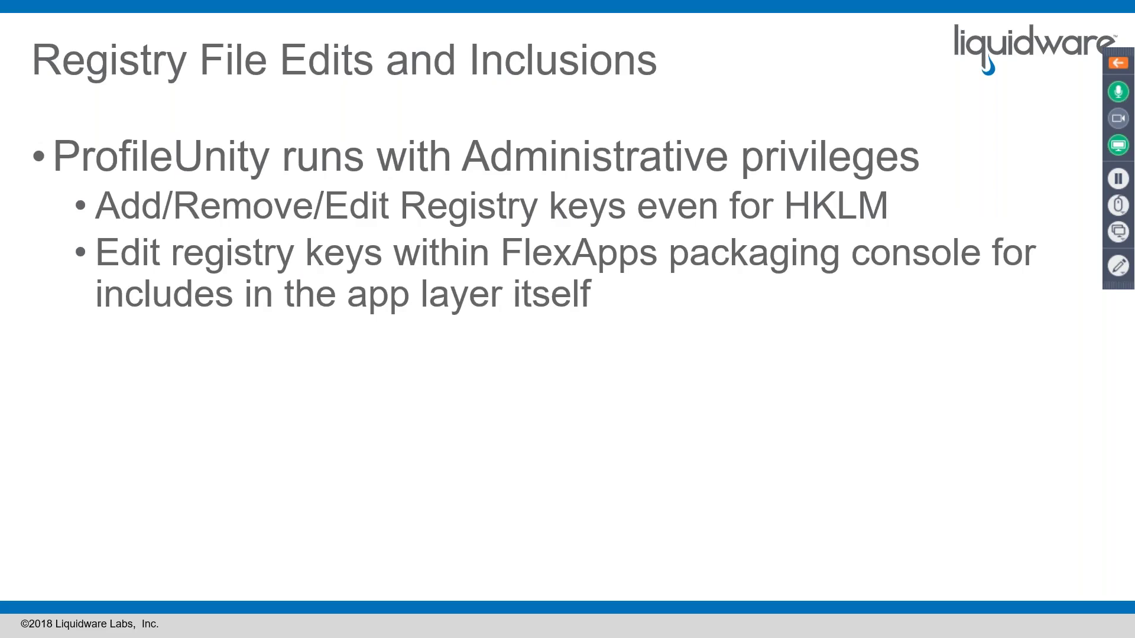
{"action": "key", "text": "Left"}
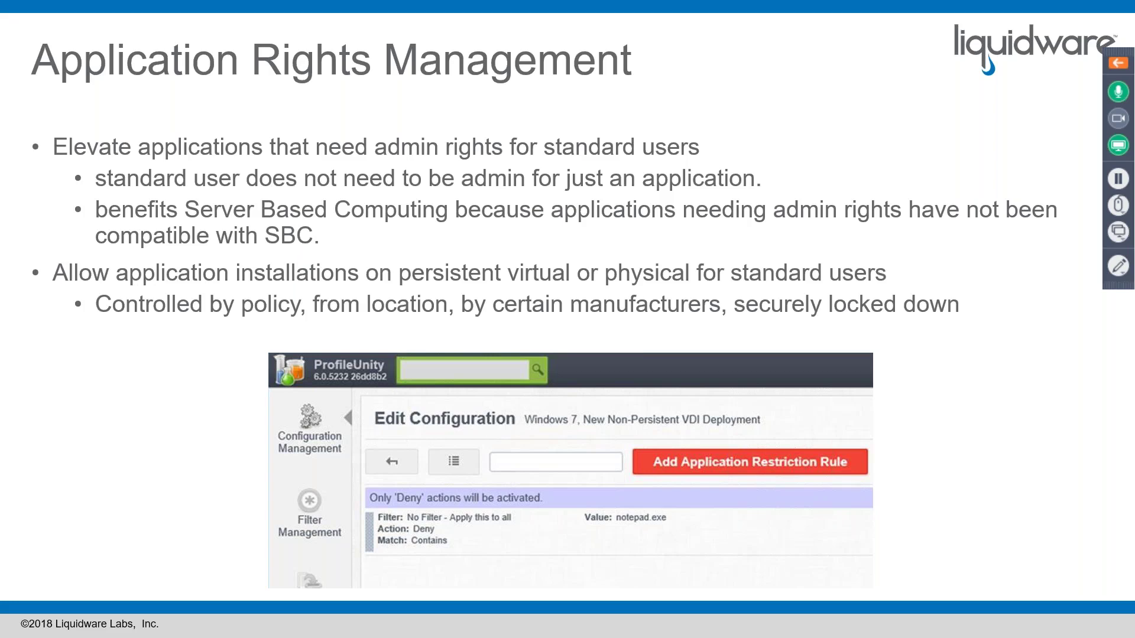
{"action": "key", "text": "Right"}
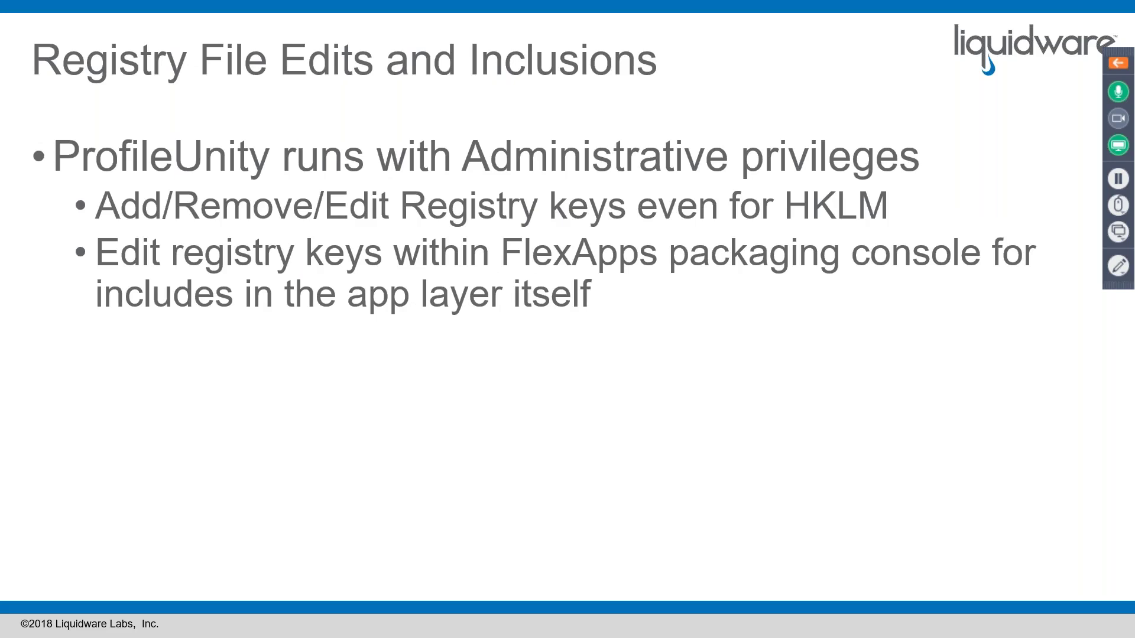
{"action": "key", "text": "alt+Tab"}
{"action": "key", "text": "alt+Tab"}
{"action": "key", "text": "alt+Tab"}
{"action": "key", "text": "alt+Tab"}
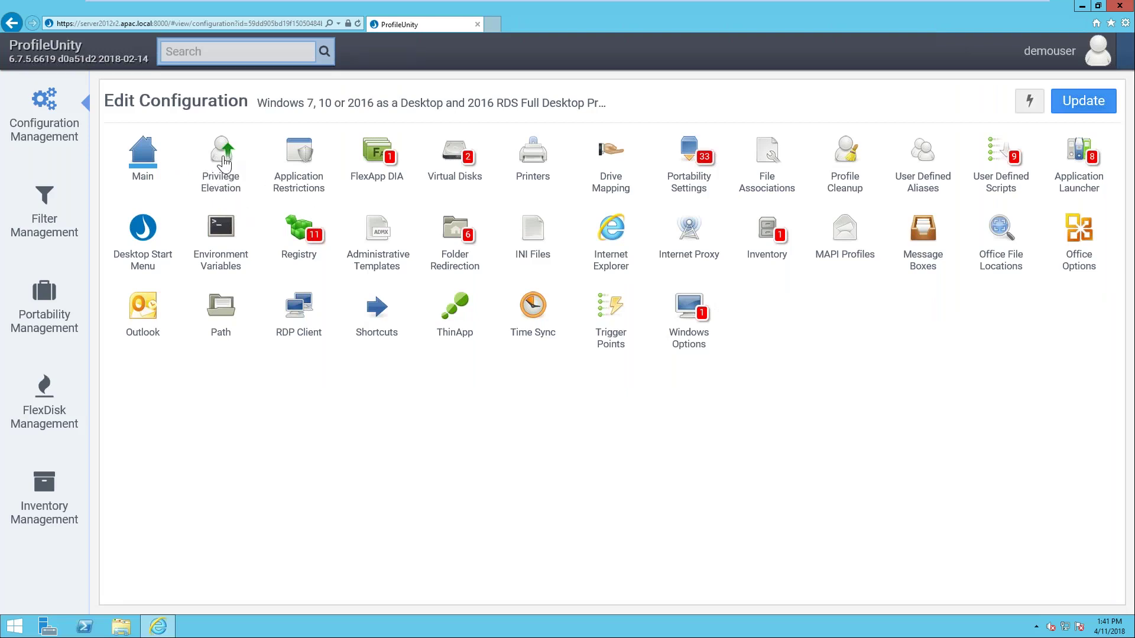
Unlock the Windows Server 2012 guest using Ctrl+Alt+Del and the account password.
{"action": "key", "text": "super+l"}
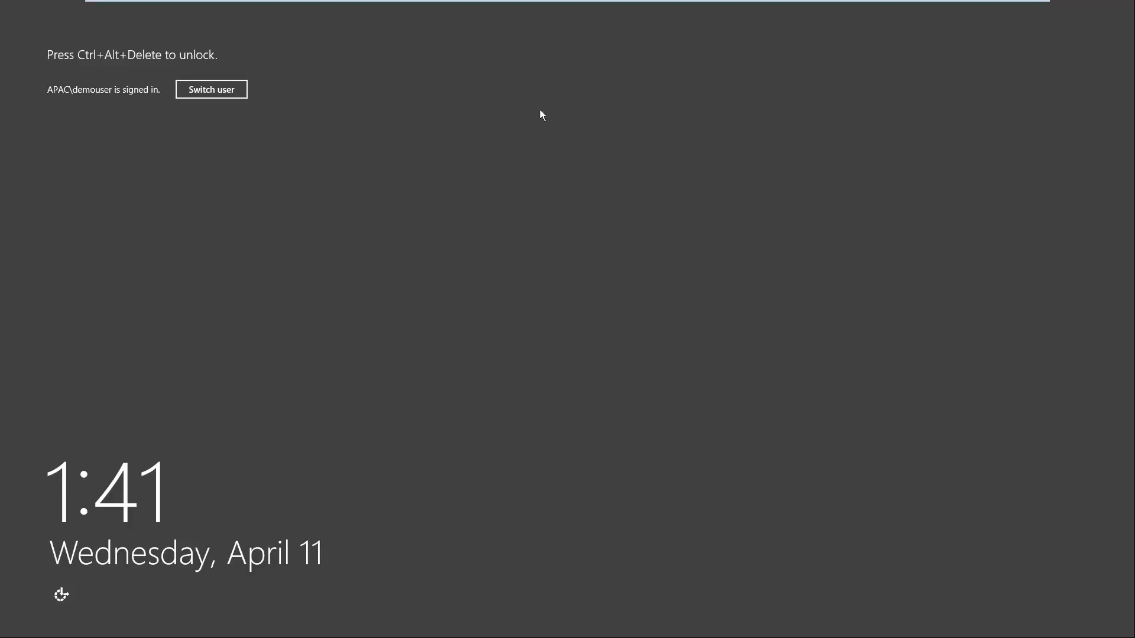
{"action": "mouse_move", "coordinate": [225, 7]}
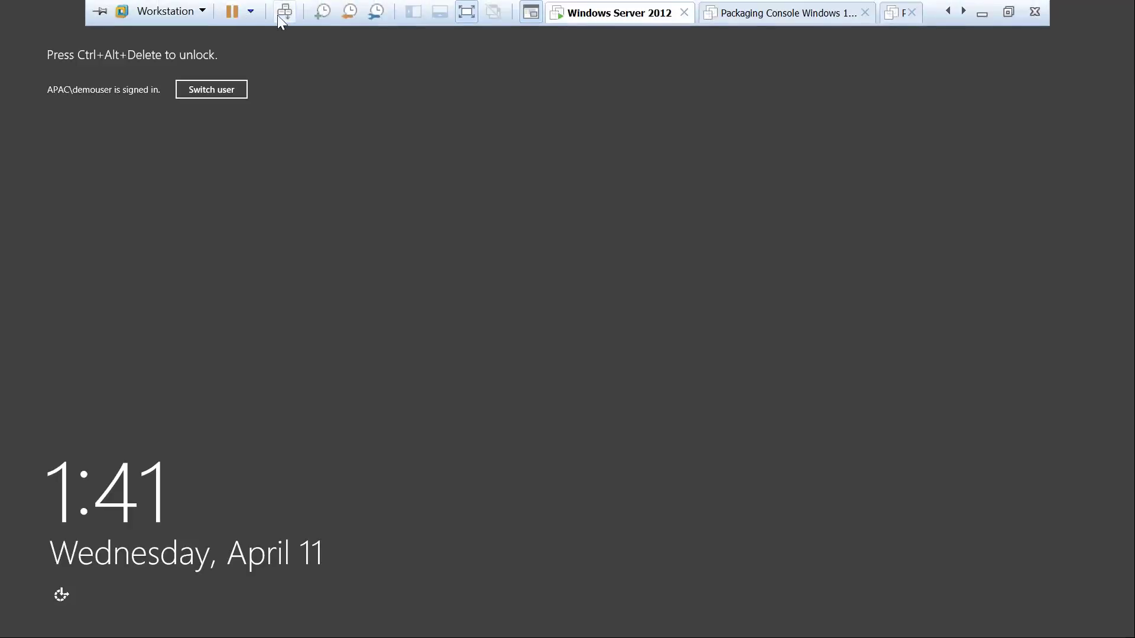
{"action": "left_click", "coordinate": [285, 9]}
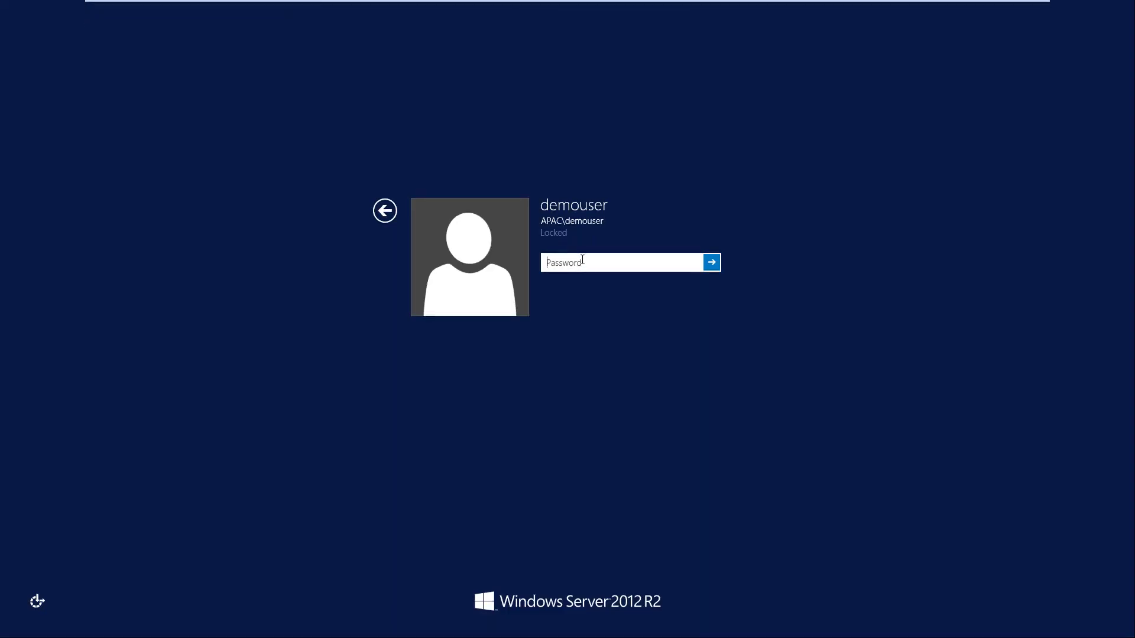
{"action": "key", "text": "Return"}
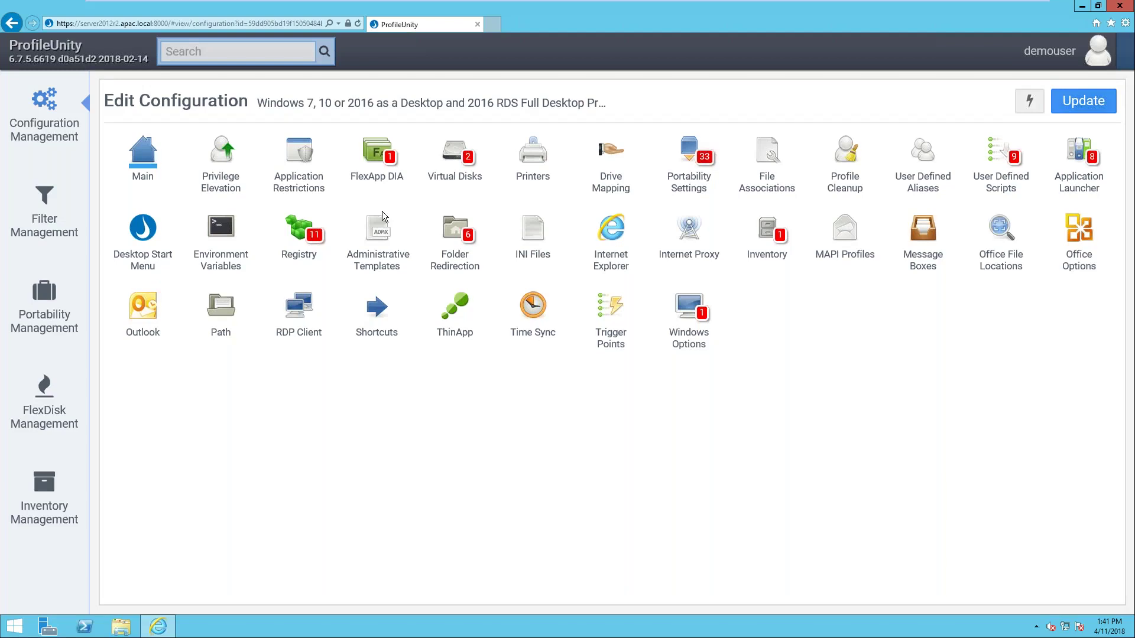
Start a new Privilege Elevation rule with no filter, Application type and Allow action.
{"action": "left_click", "coordinate": [231, 158]}
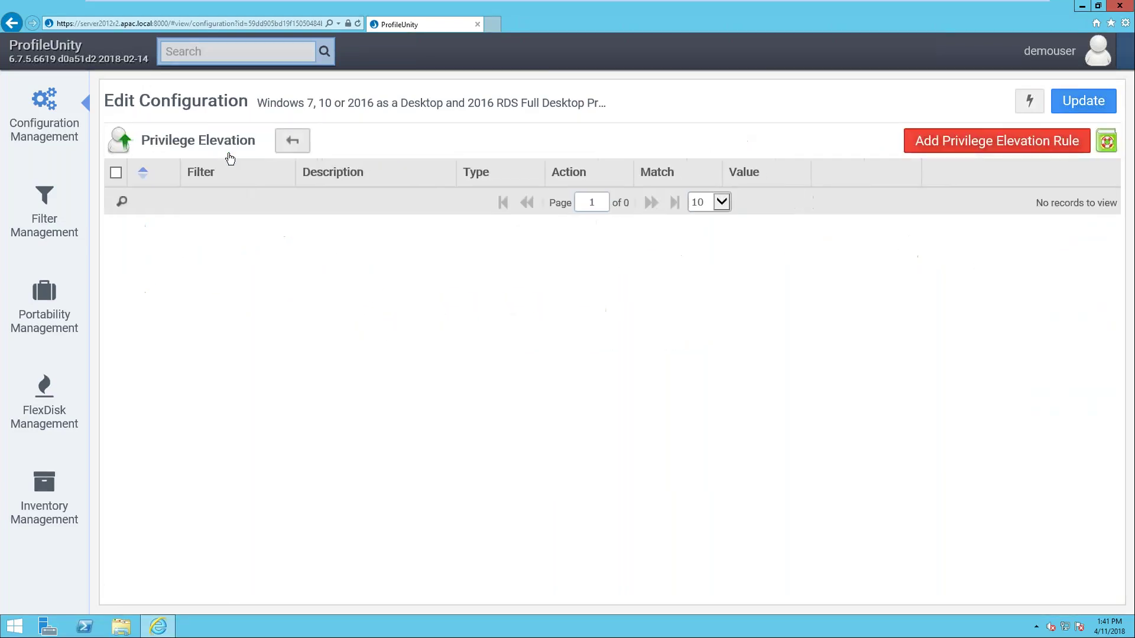
{"action": "left_click", "coordinate": [929, 137]}
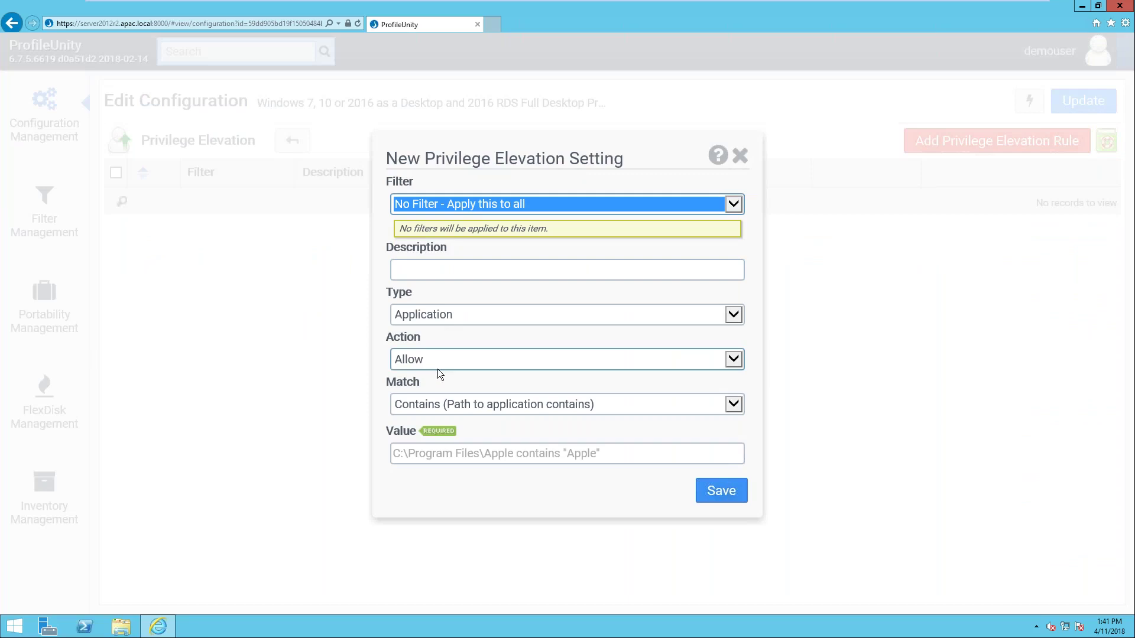
{"action": "left_click", "coordinate": [541, 207]}
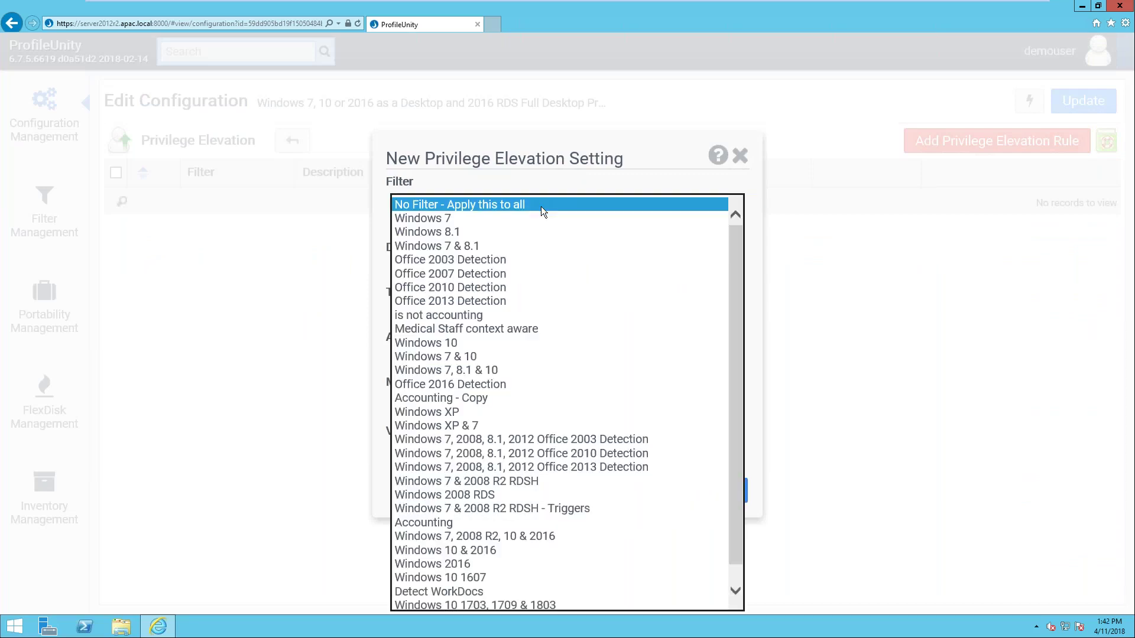
{"action": "left_click", "coordinate": [685, 255]}
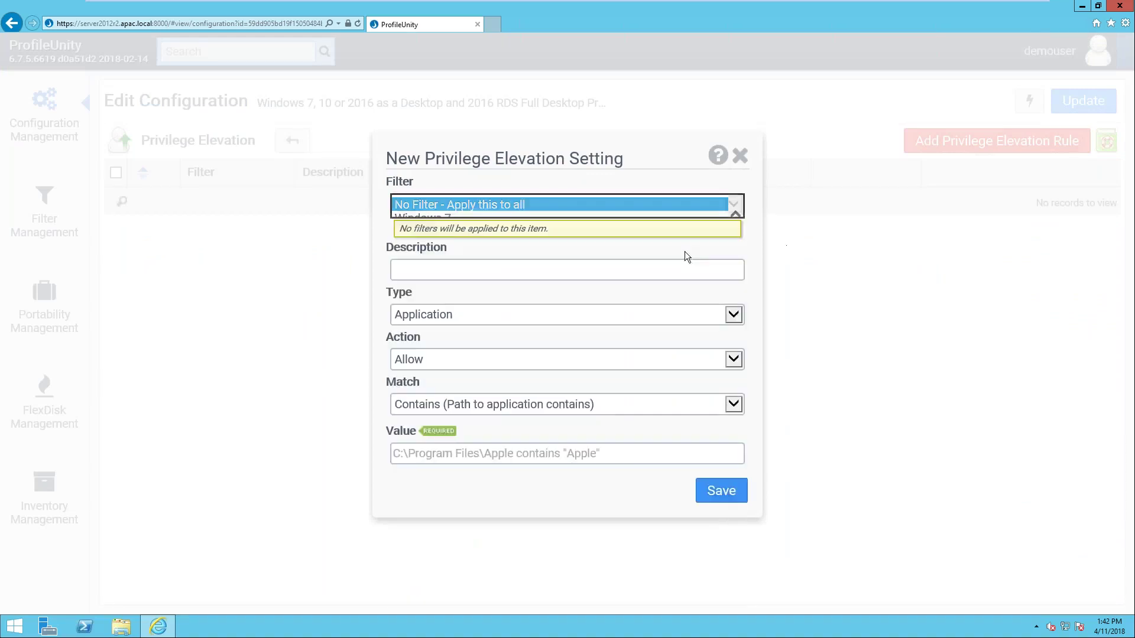
{"action": "left_click", "coordinate": [506, 316]}
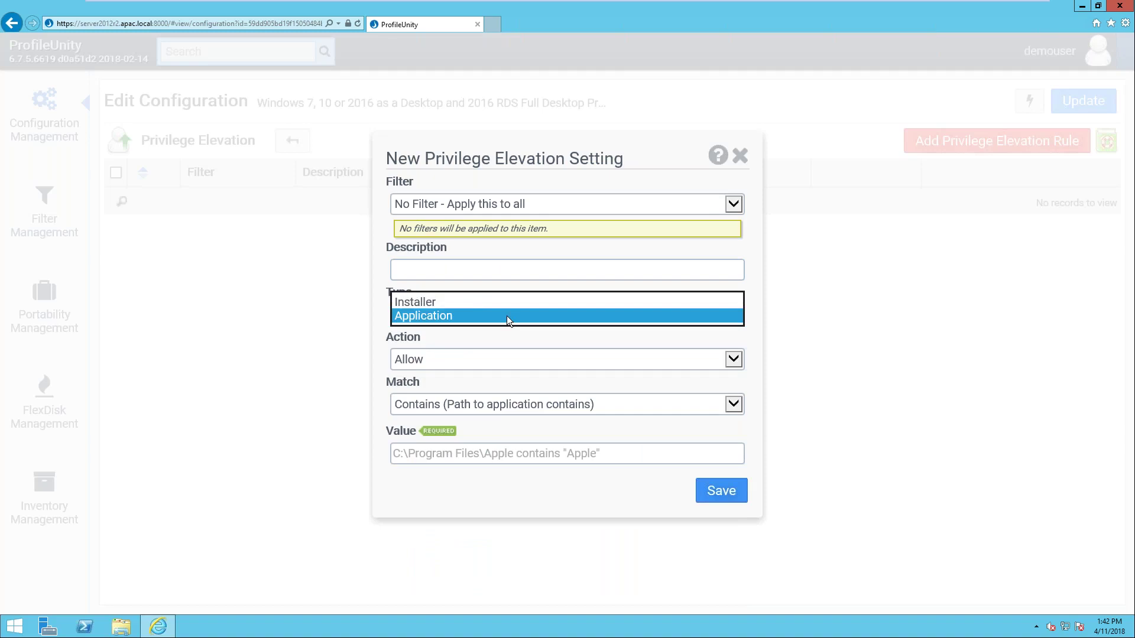
{"action": "left_click", "coordinate": [425, 316]}
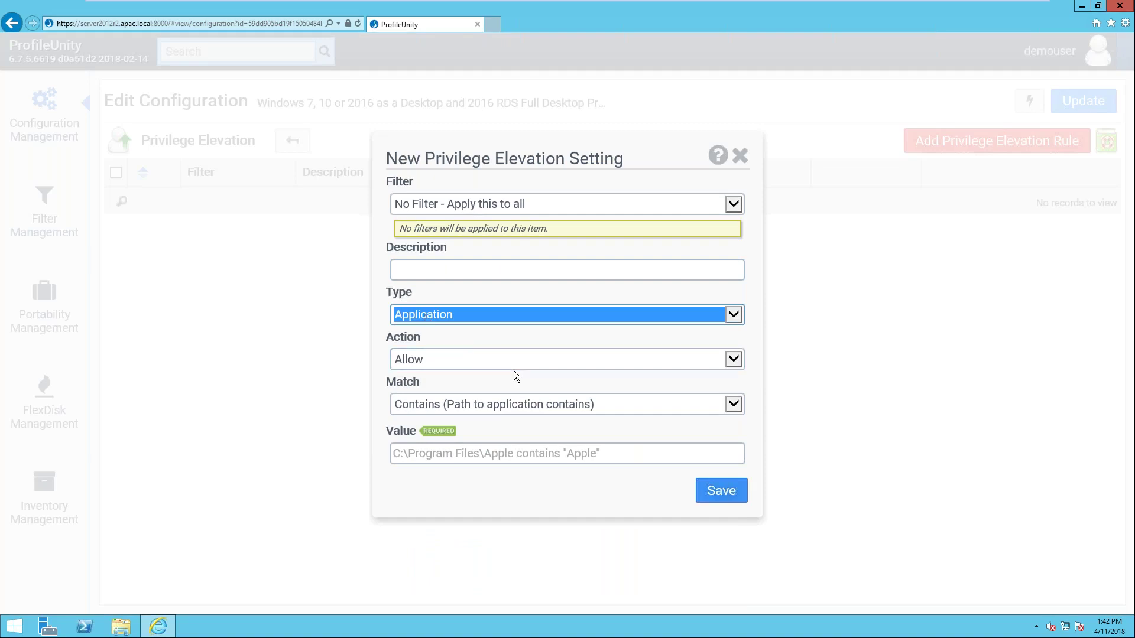
{"action": "left_click", "coordinate": [721, 359]}
{"action": "left_click", "coordinate": [721, 361]}
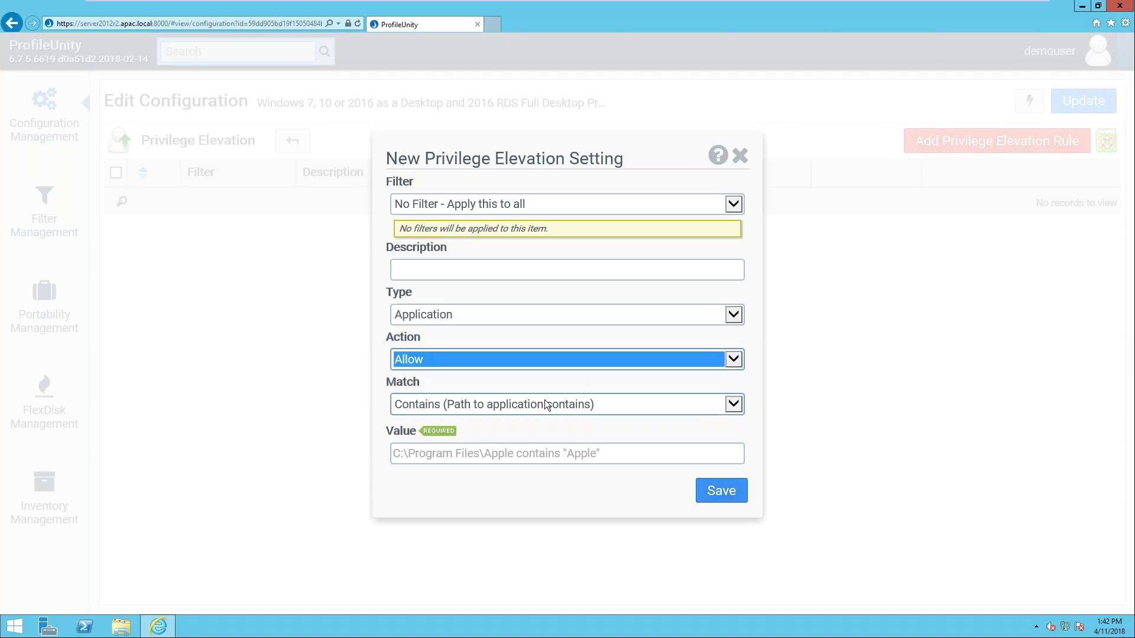
Keep Contains match with value 'quickbooks', review match options, then discard the draft rule.
{"action": "left_click", "coordinate": [648, 406]}
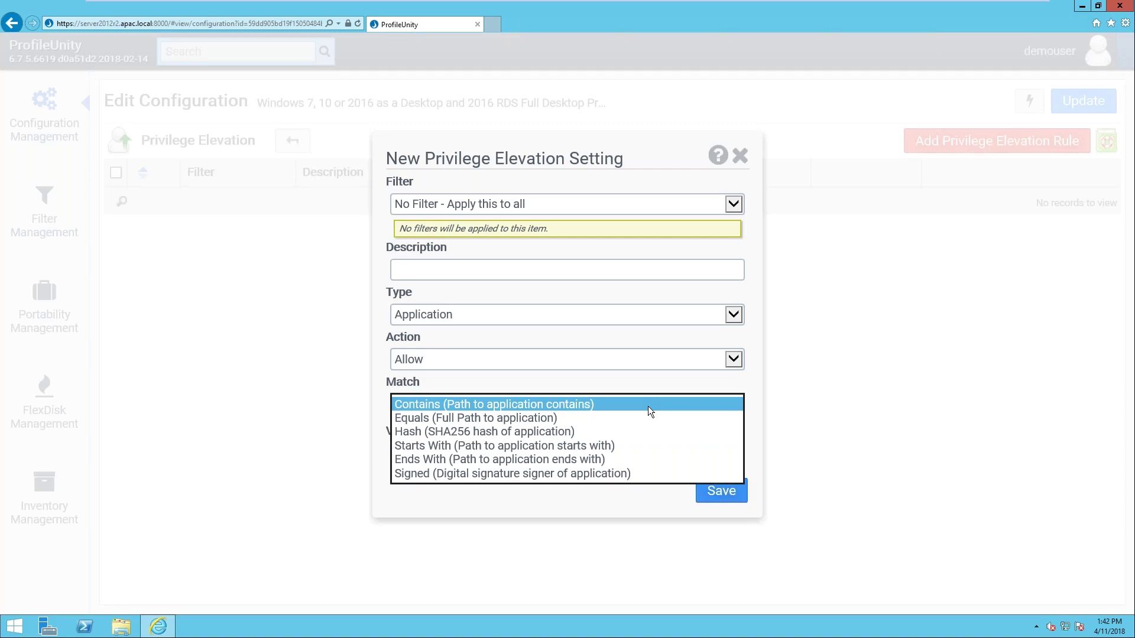
{"action": "left_click", "coordinate": [647, 404]}
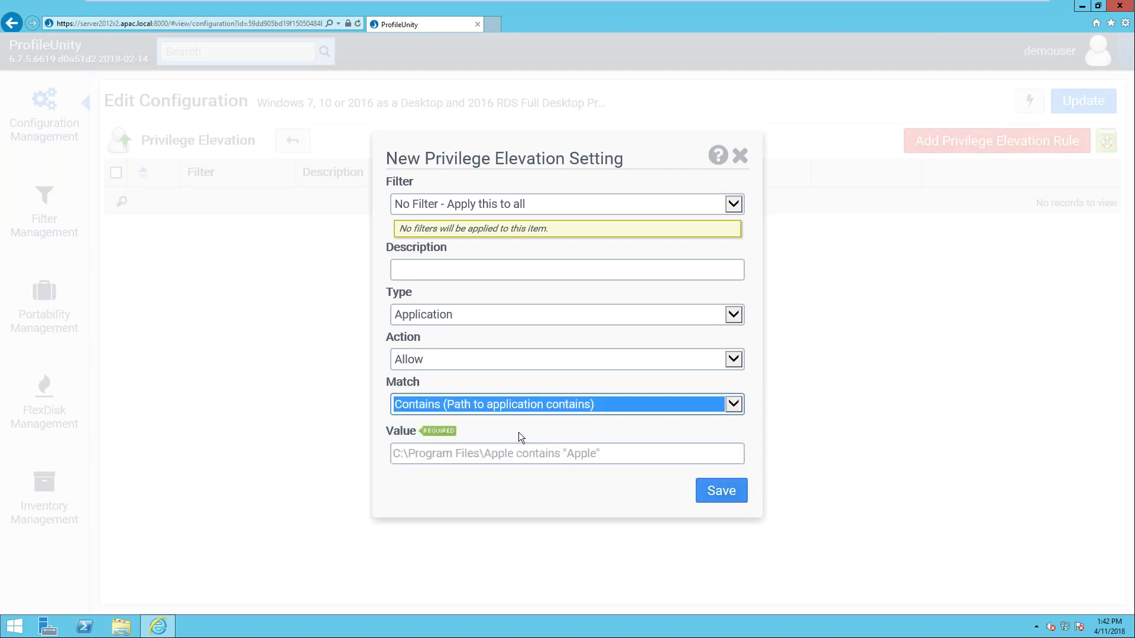
{"action": "left_click", "coordinate": [525, 454]}
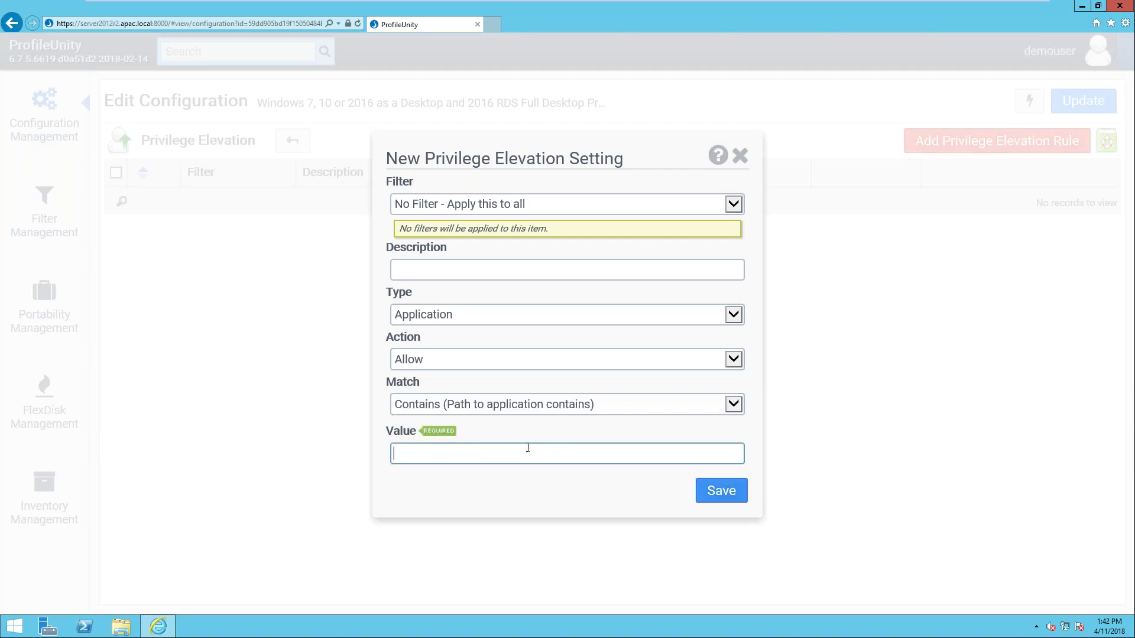
{"action": "type", "text": "quickbooks"}
{"action": "left_click", "coordinate": [672, 405]}
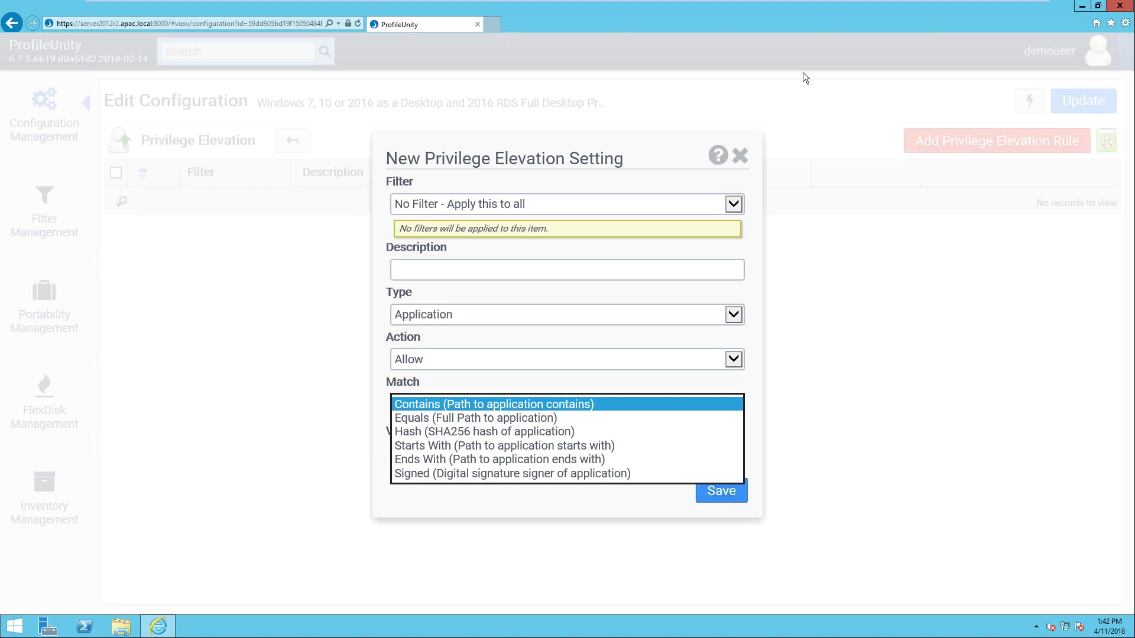
{"action": "left_click", "coordinate": [740, 155]}
{"action": "left_click", "coordinate": [740, 156]}
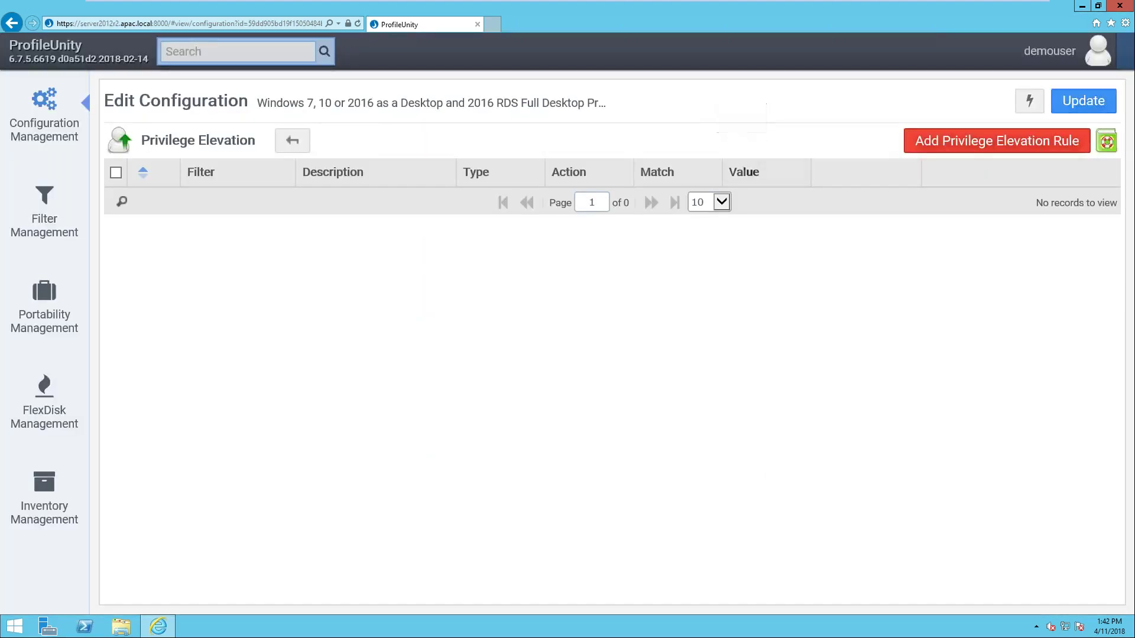
Go back to the module overview and add a new Application Restrictions rule.
{"action": "left_click", "coordinate": [292, 141]}
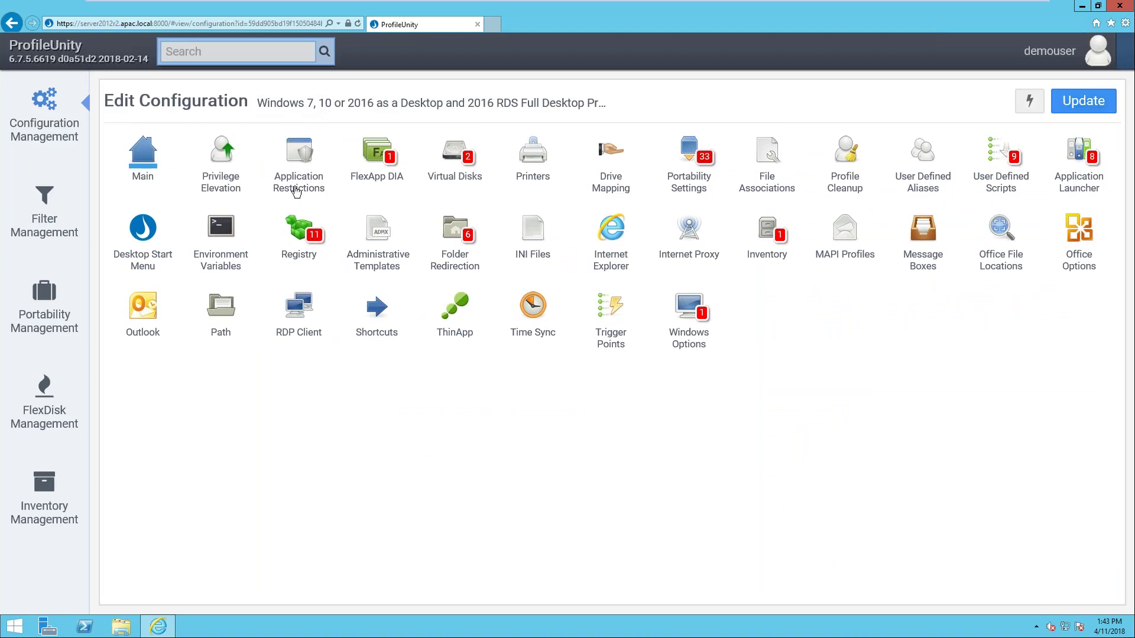
{"action": "left_click", "coordinate": [297, 153]}
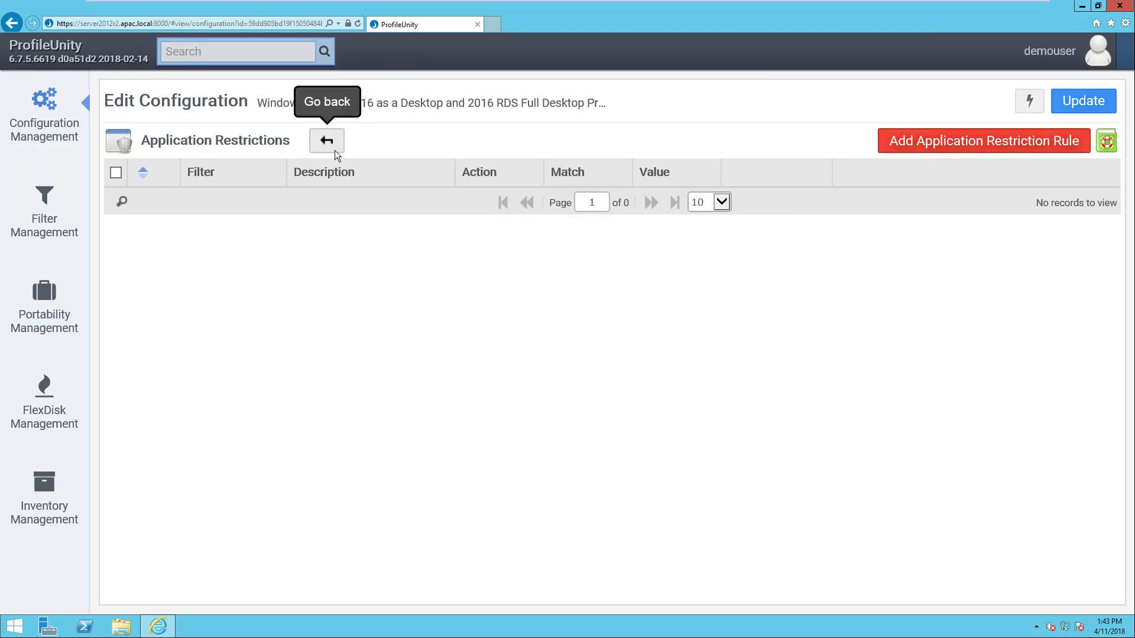
{"action": "left_click", "coordinate": [906, 143]}
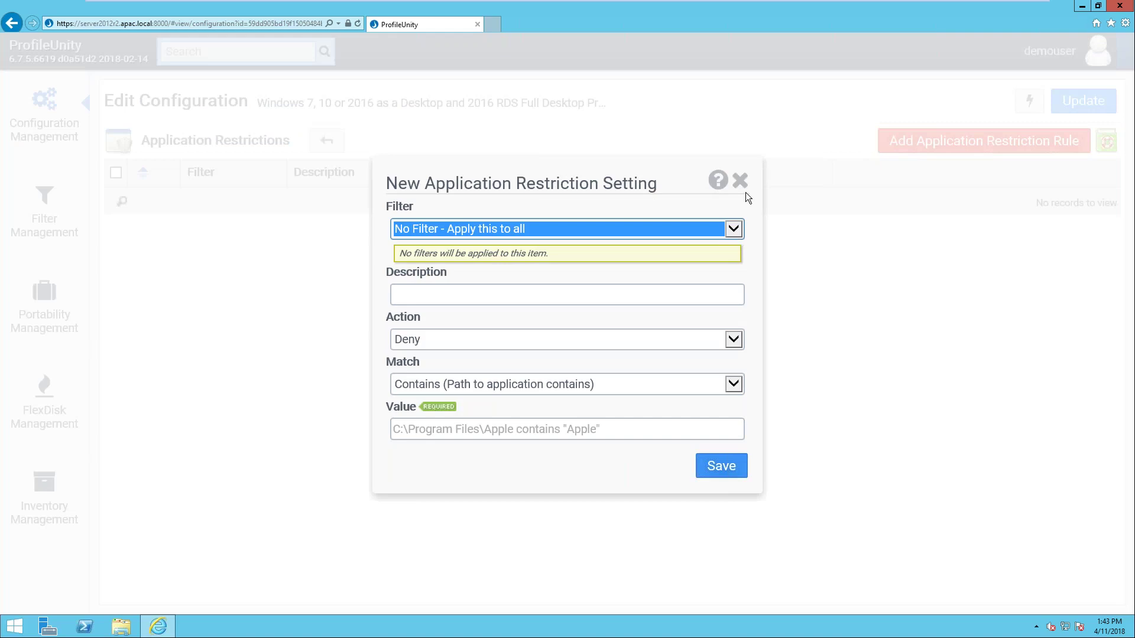
Set the draft restriction to filter 'is not accounting' with value 'quickbooks', discard it, and go back.
{"action": "left_click", "coordinate": [734, 229]}
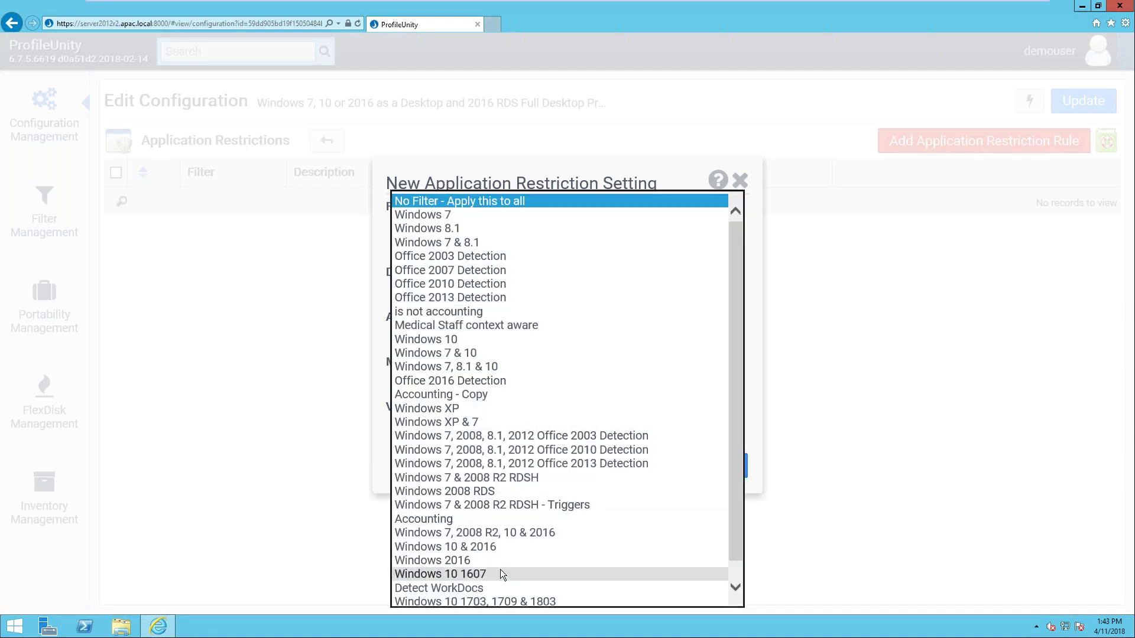
{"action": "scroll", "coordinate": [500, 569], "scroll_direction": "down", "scroll_amount": 1}
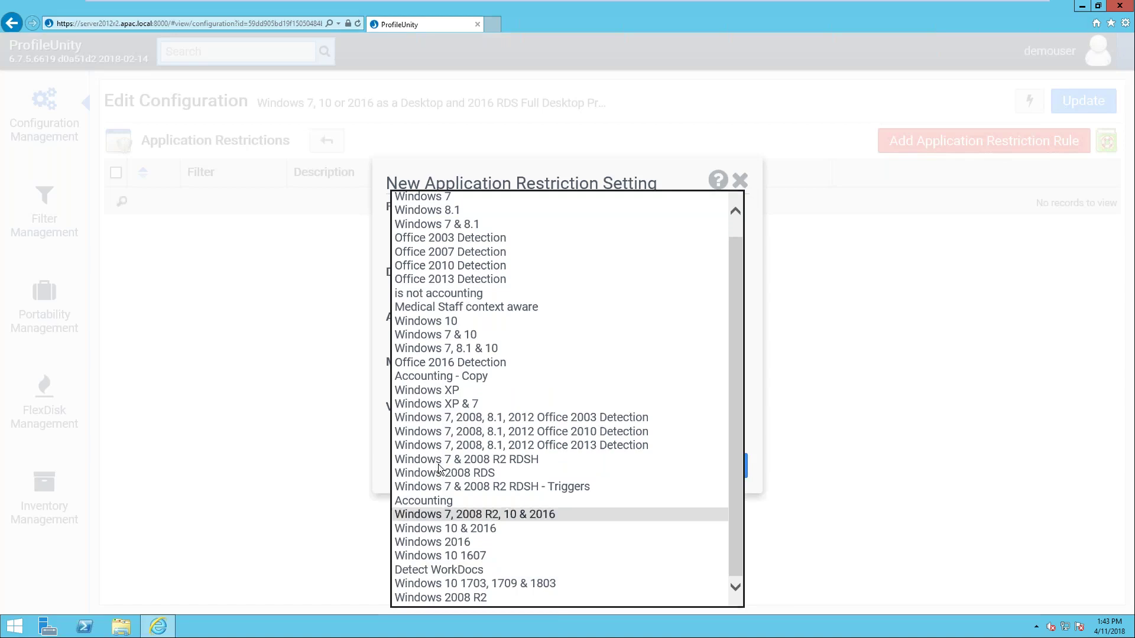
{"action": "left_click", "coordinate": [463, 293]}
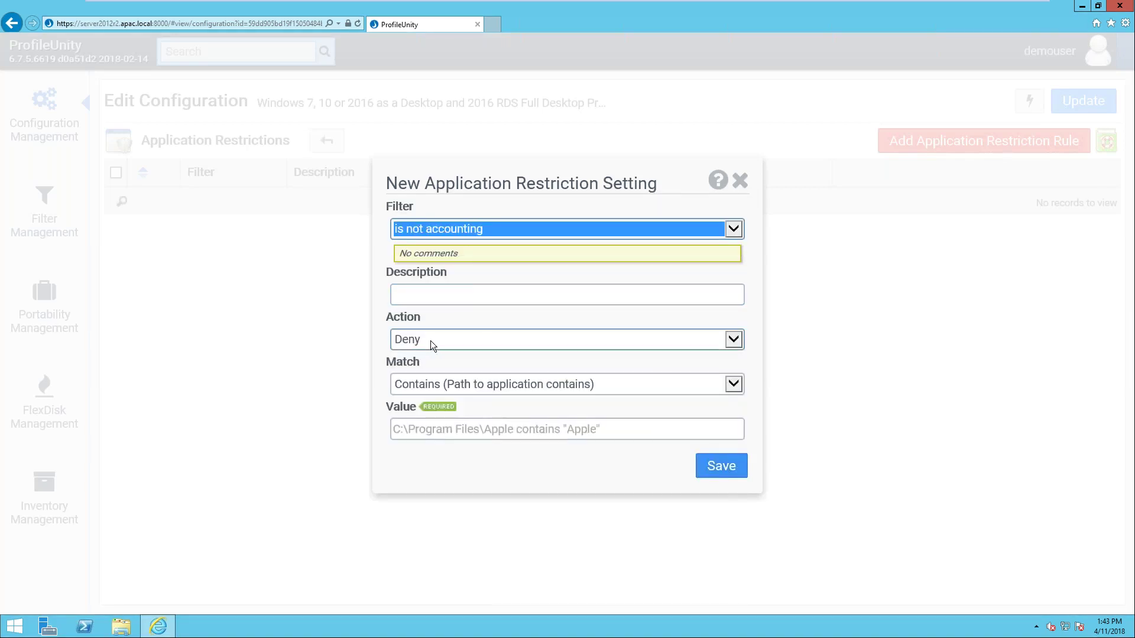
{"action": "left_click", "coordinate": [460, 429]}
{"action": "type", "text": "q"}
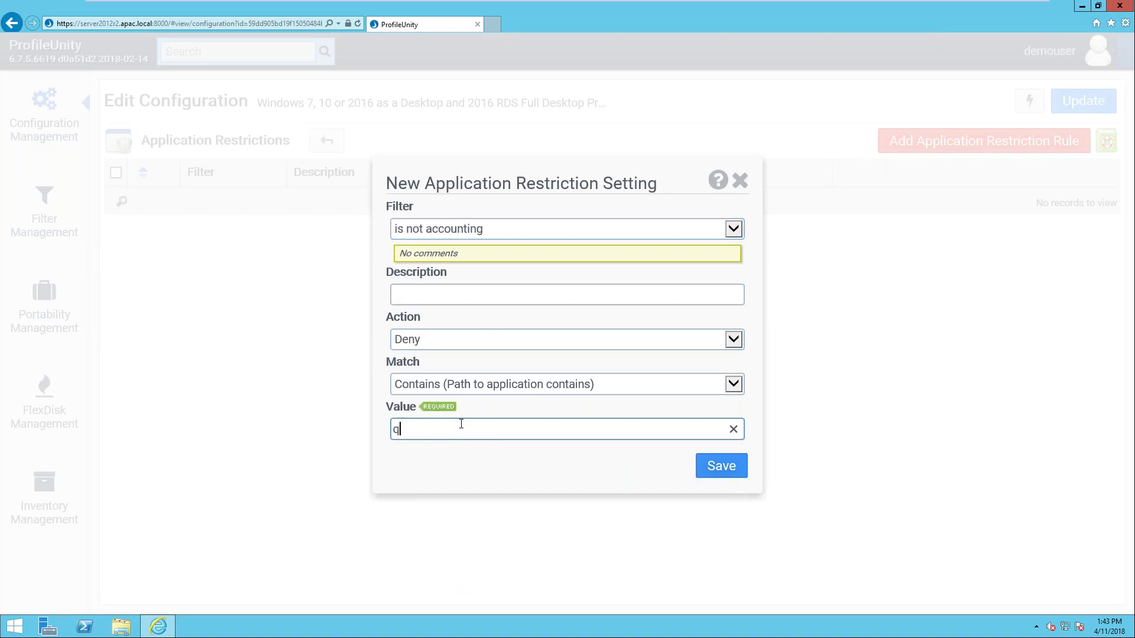
{"action": "type", "text": "uickbooks"}
{"action": "left_click", "coordinate": [741, 184]}
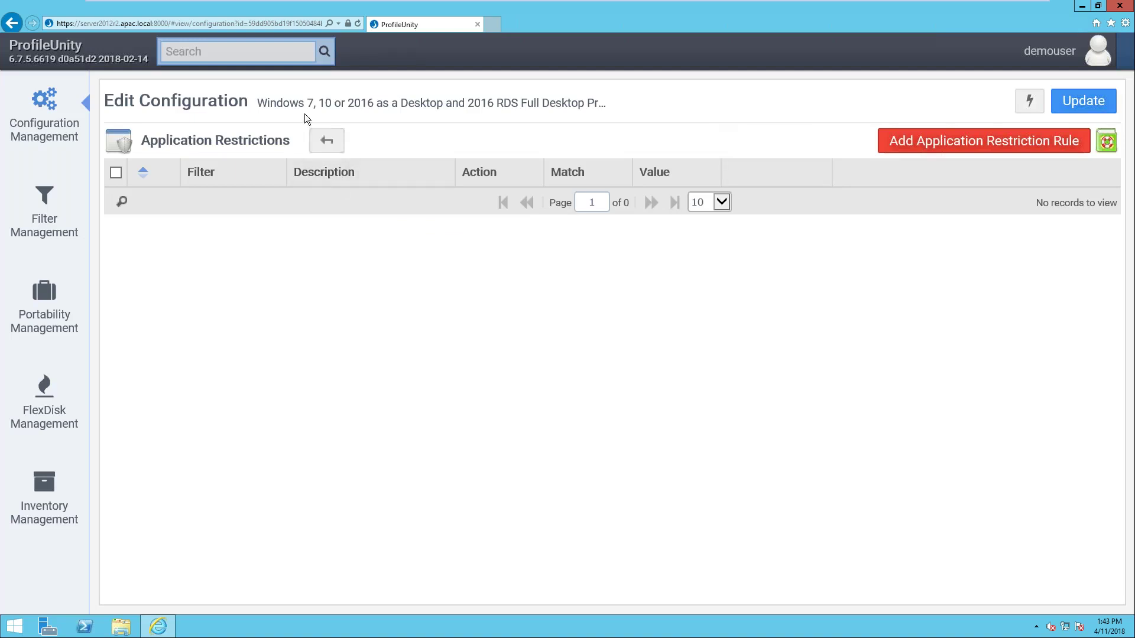
{"action": "left_click", "coordinate": [326, 140]}
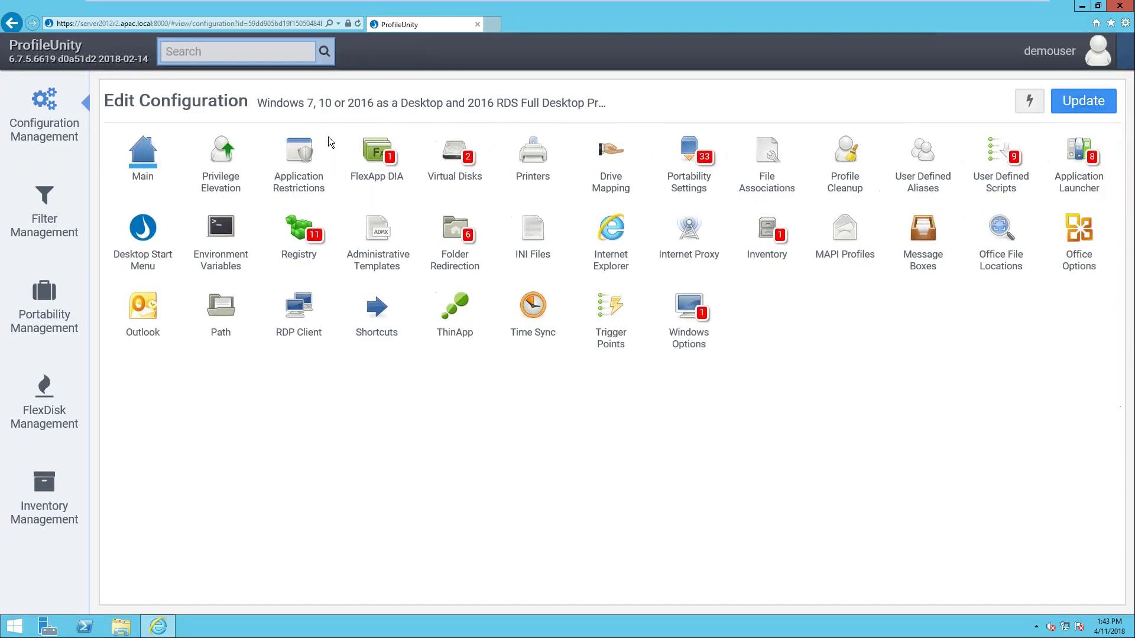
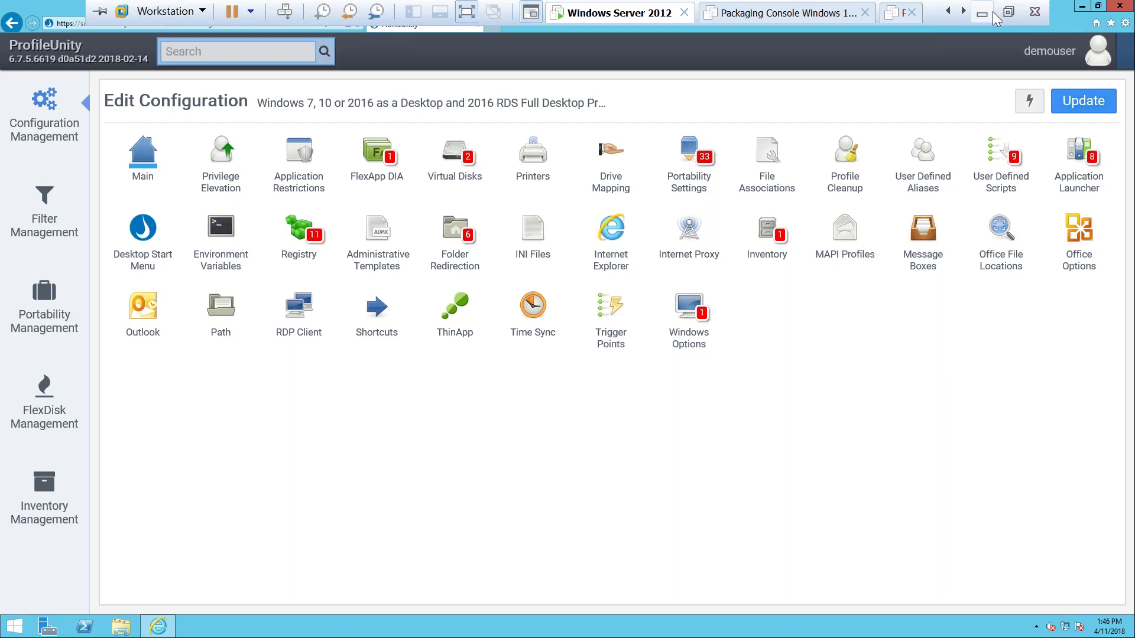
Start a new FlexApp DIA rule containing the Thunderbird package from the Library.
{"action": "left_click", "coordinate": [367, 147]}
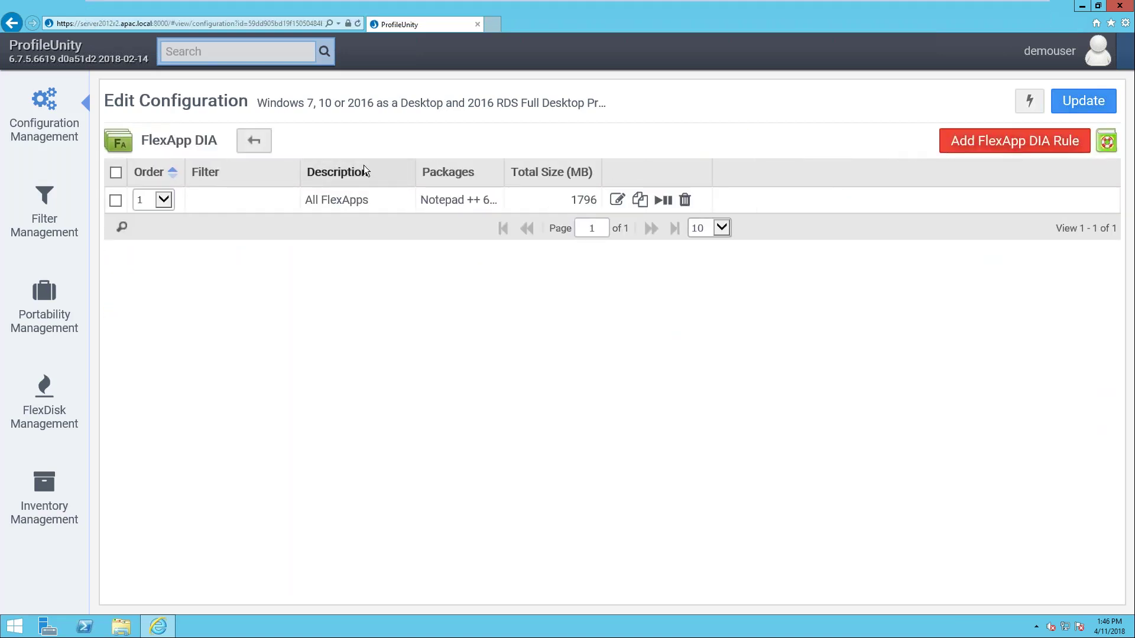
{"action": "left_click", "coordinate": [1055, 144]}
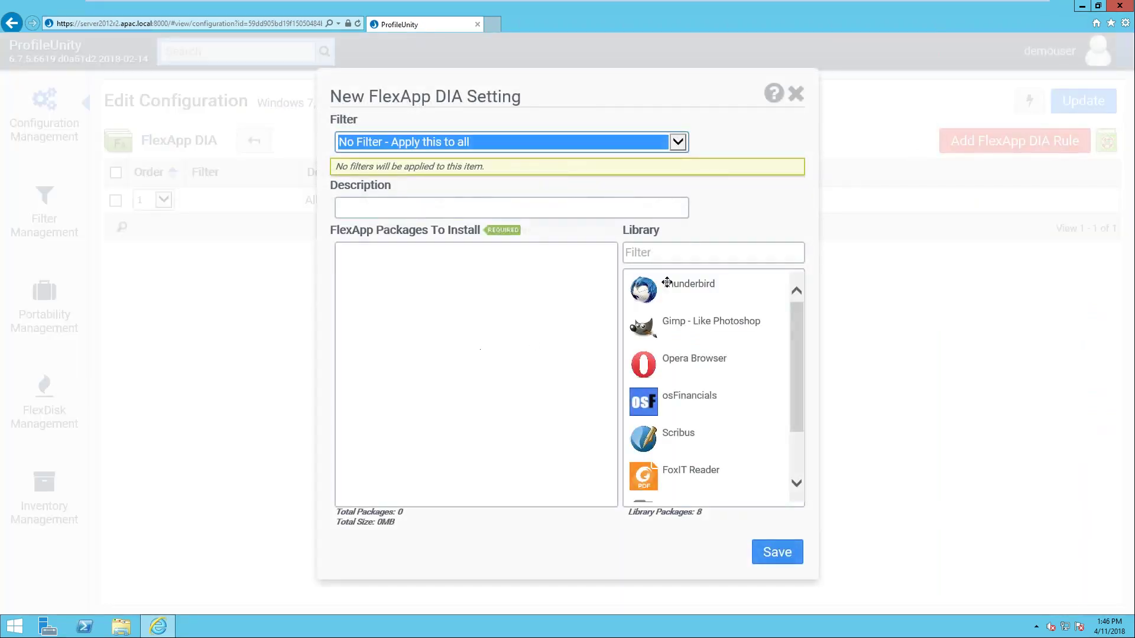
{"action": "left_click_drag", "start_coordinate": [666, 283], "coordinate": [472, 298]}
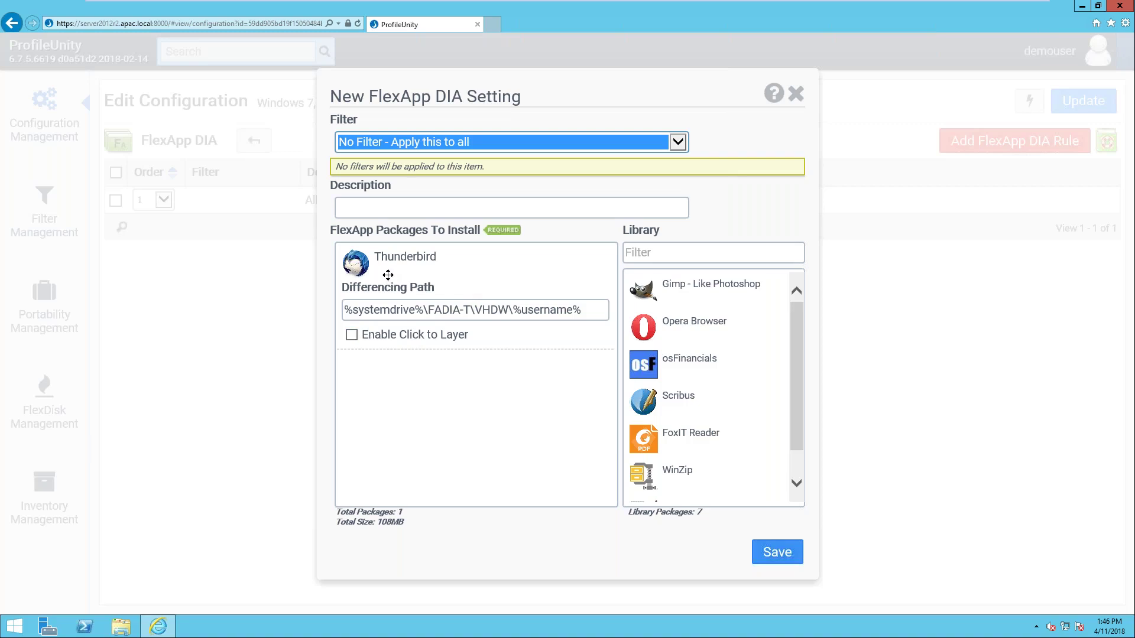
Toggle Enable Click to Layer for Thunderbird, leave it off, and discard the new rule.
{"action": "left_click", "coordinate": [352, 335]}
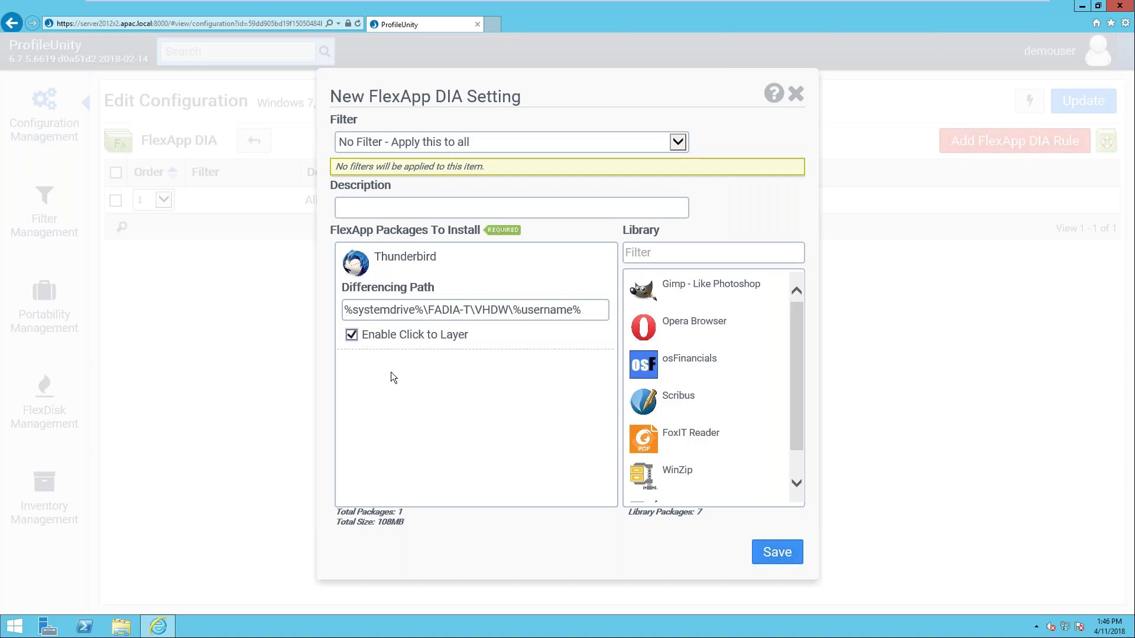
{"action": "left_click", "coordinate": [351, 335]}
{"action": "left_click", "coordinate": [351, 335]}
{"action": "left_click", "coordinate": [353, 336]}
{"action": "left_click_drag", "start_coordinate": [793, 342], "coordinate": [801, 393]}
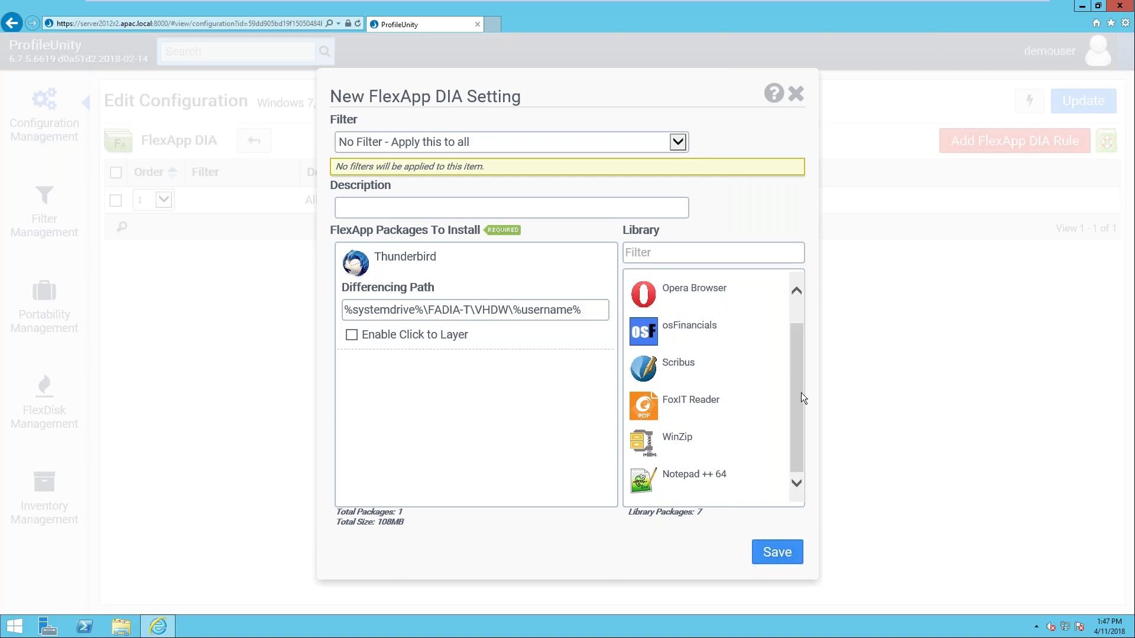
{"action": "left_click", "coordinate": [796, 94]}
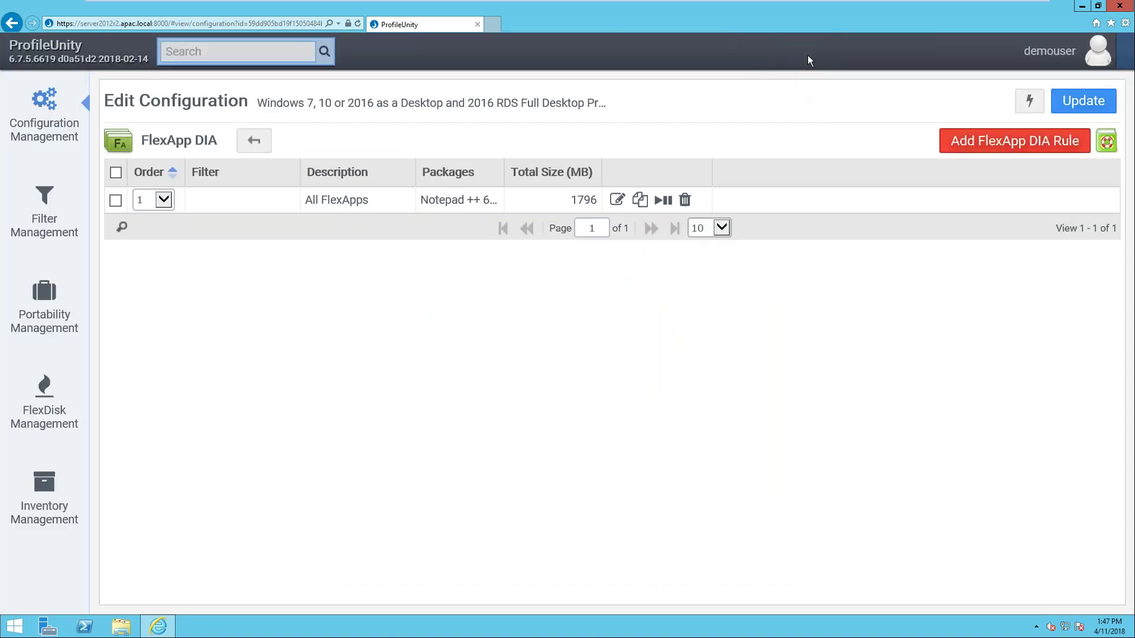
Open the top-right account menu with Administration, Help, About and Logout.
{"action": "mouse_move", "coordinate": [792, 2]}
{"action": "left_click", "coordinate": [1049, 51]}
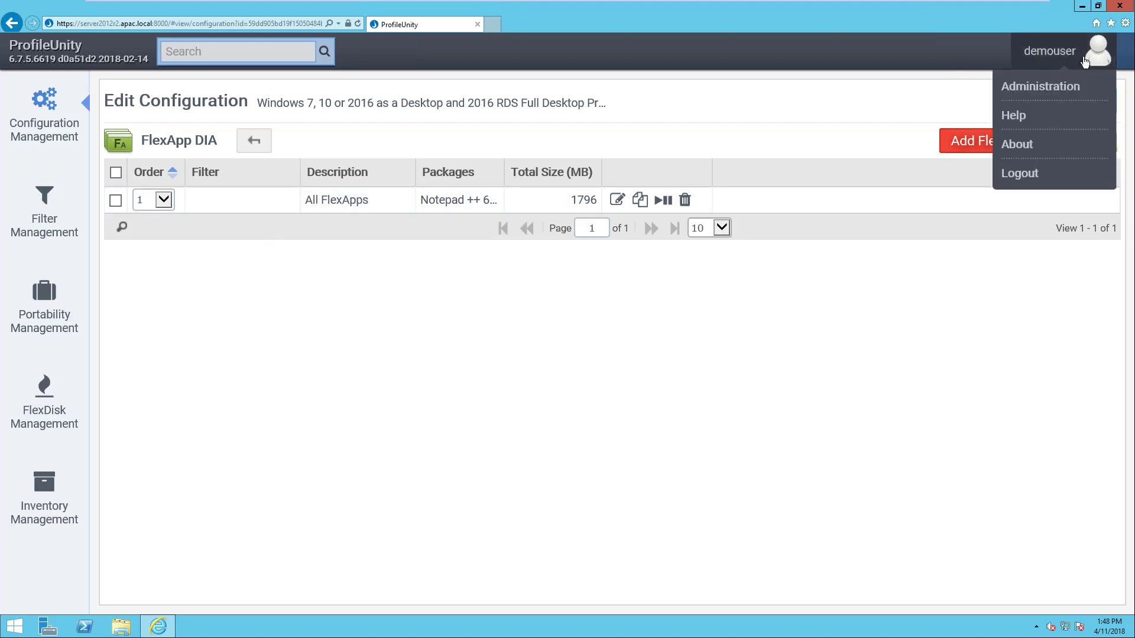
Open Administration, dismiss the vCenter credentials error, and scroll to the ProfileDisk assignments.
{"action": "left_click", "coordinate": [1049, 82]}
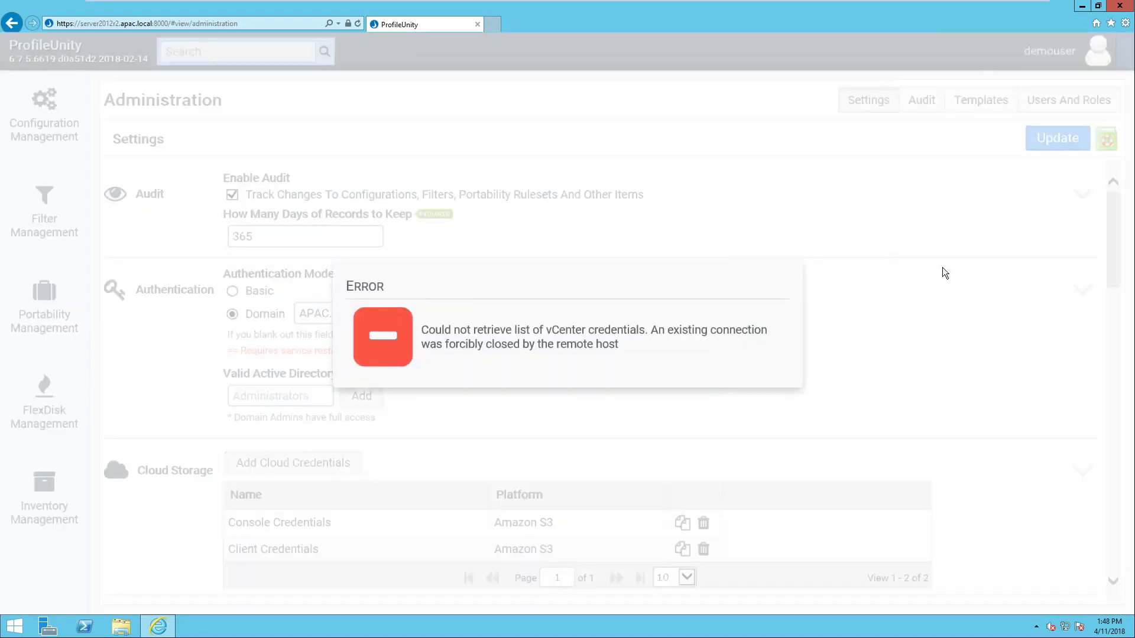
{"action": "left_click", "coordinate": [608, 413]}
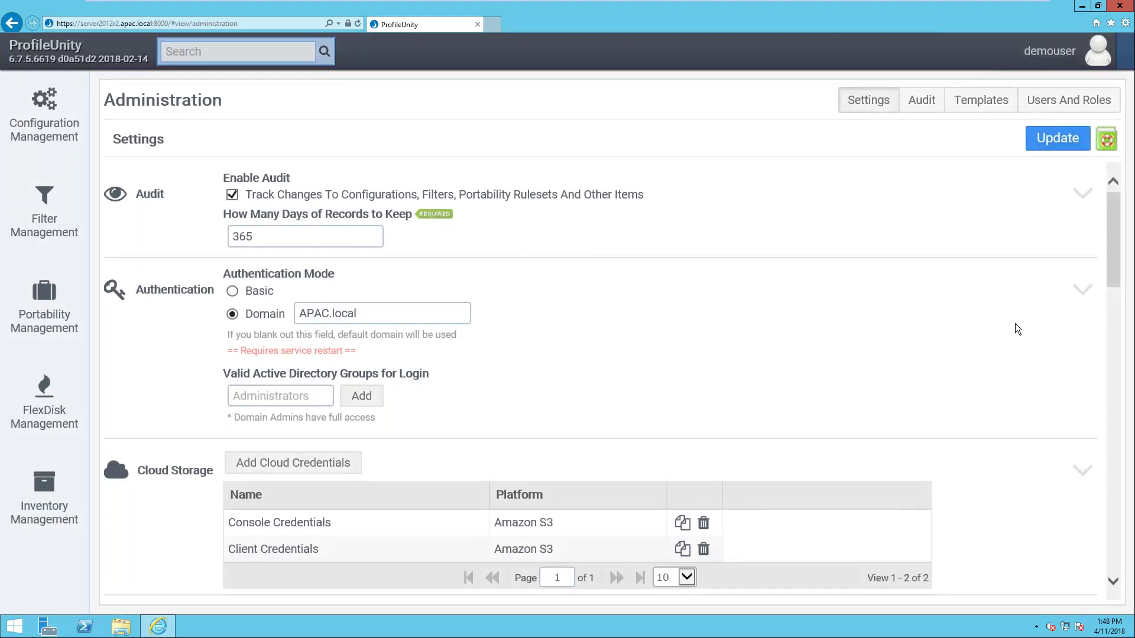
{"action": "left_click_drag", "start_coordinate": [1110, 238], "coordinate": [1124, 351]}
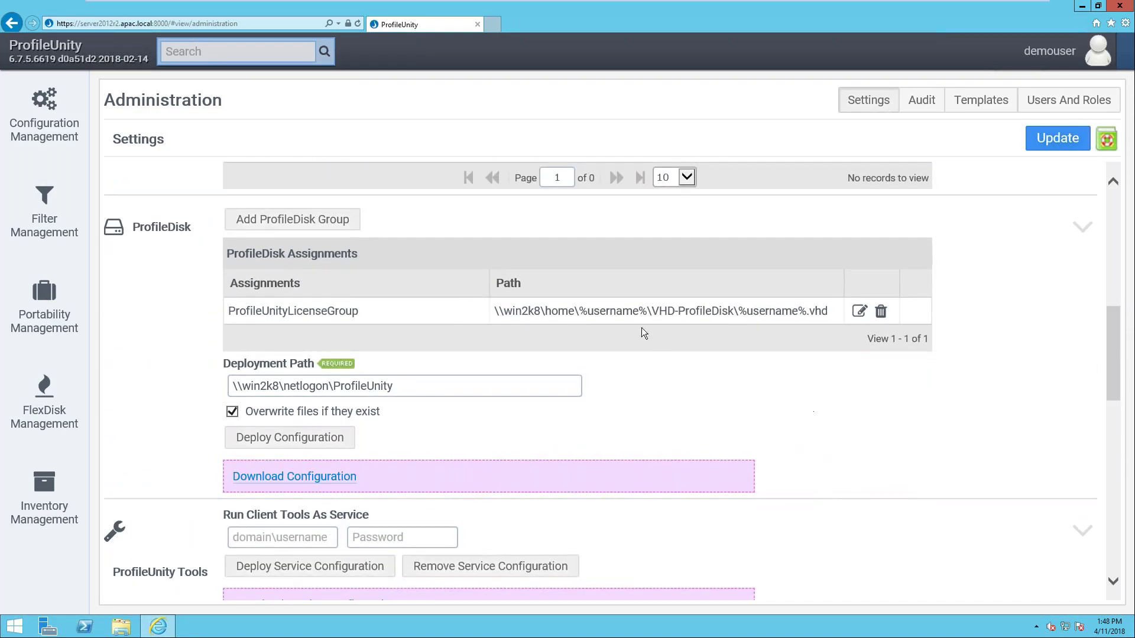
{"action": "left_click", "coordinate": [860, 311]}
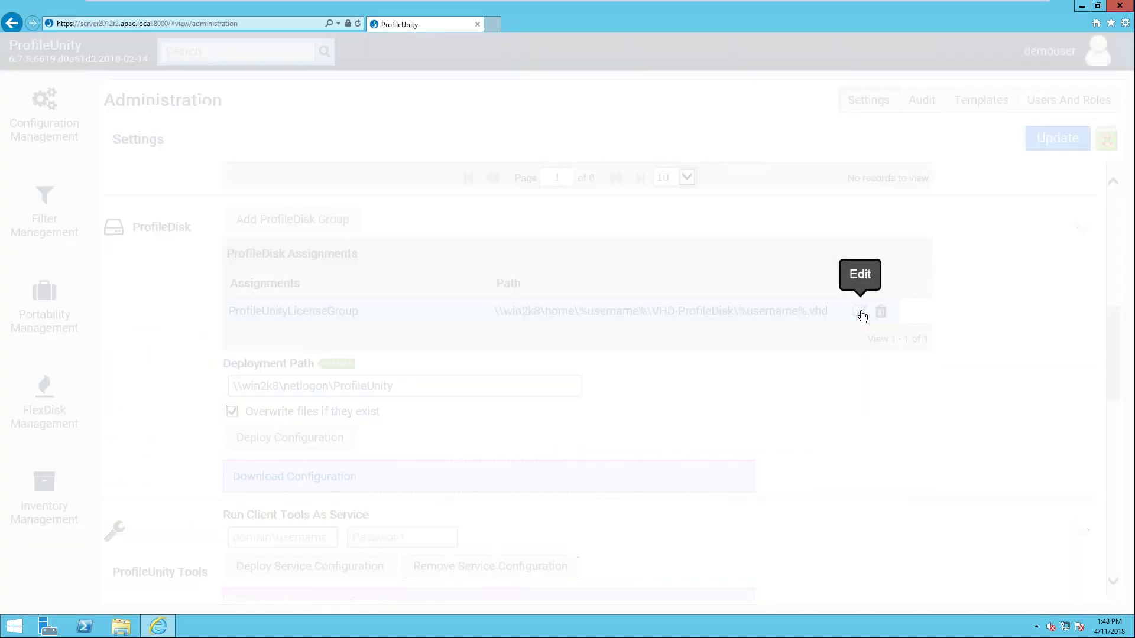
{"action": "left_click", "coordinate": [455, 360]}
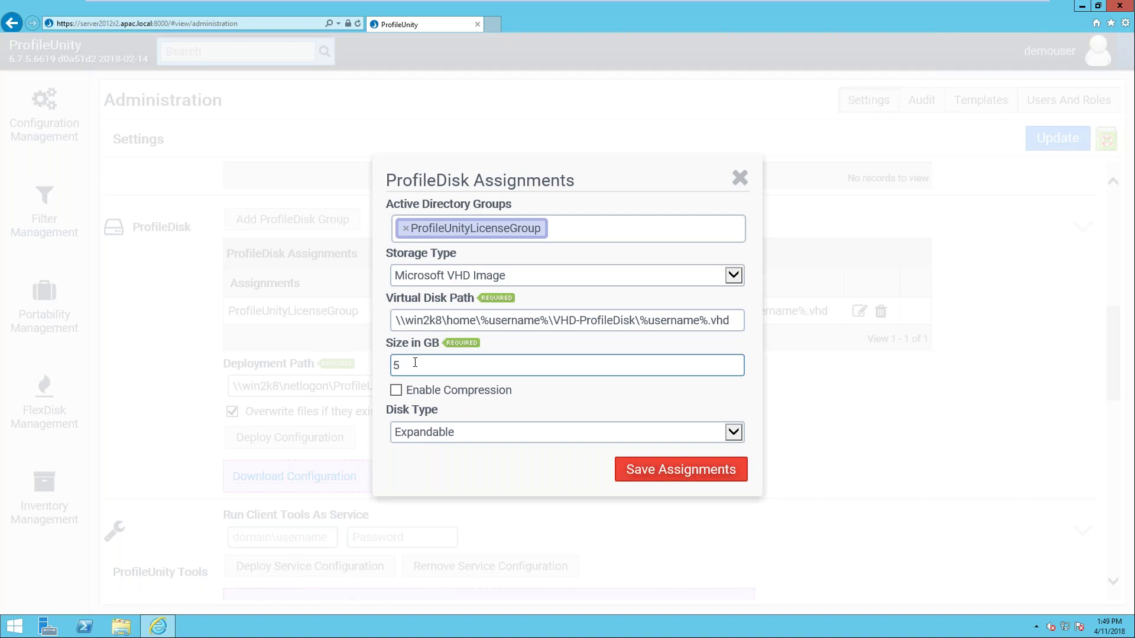
{"action": "left_click", "coordinate": [741, 178]}
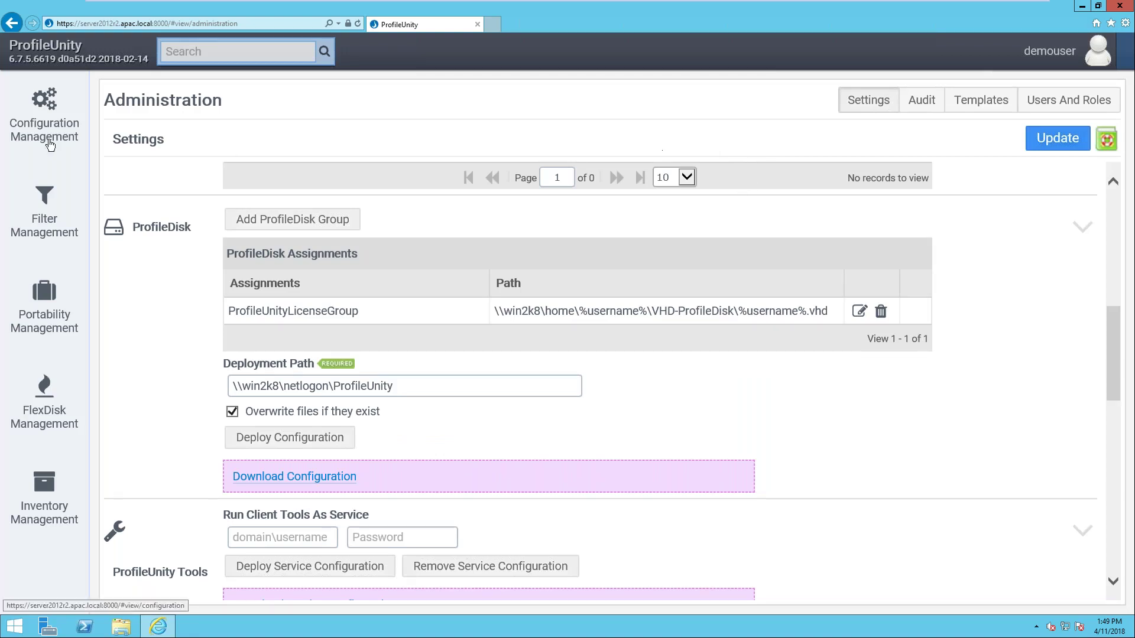
Return to Configuration Management, then minimize the VMware view to show the Registry File Edits slide.
{"action": "left_click", "coordinate": [45, 118]}
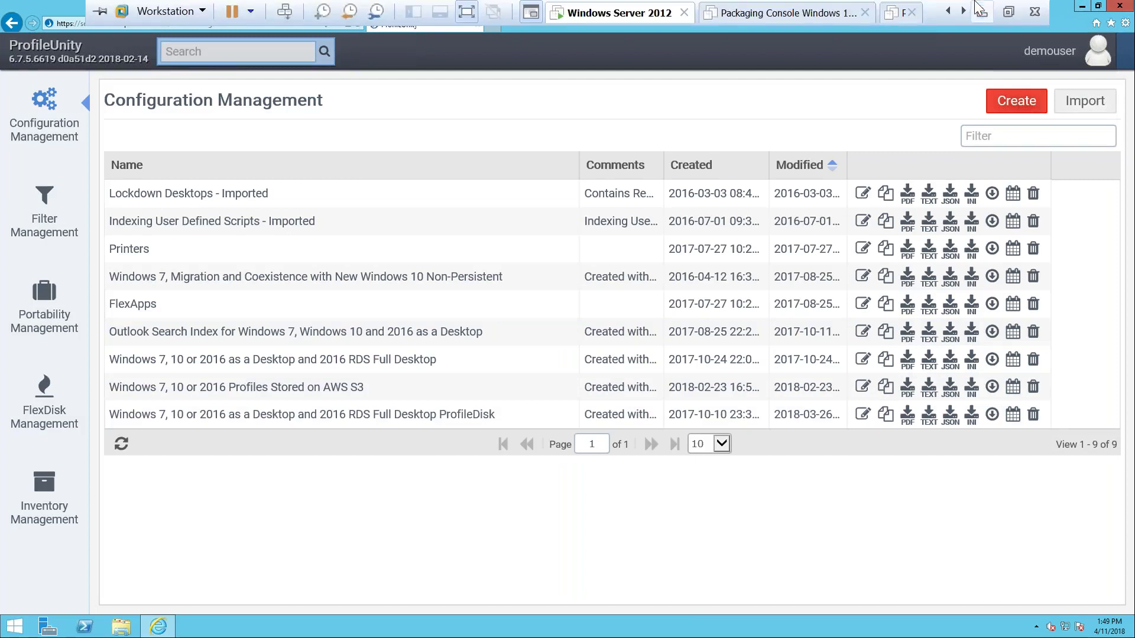
{"action": "left_click", "coordinate": [990, 21]}
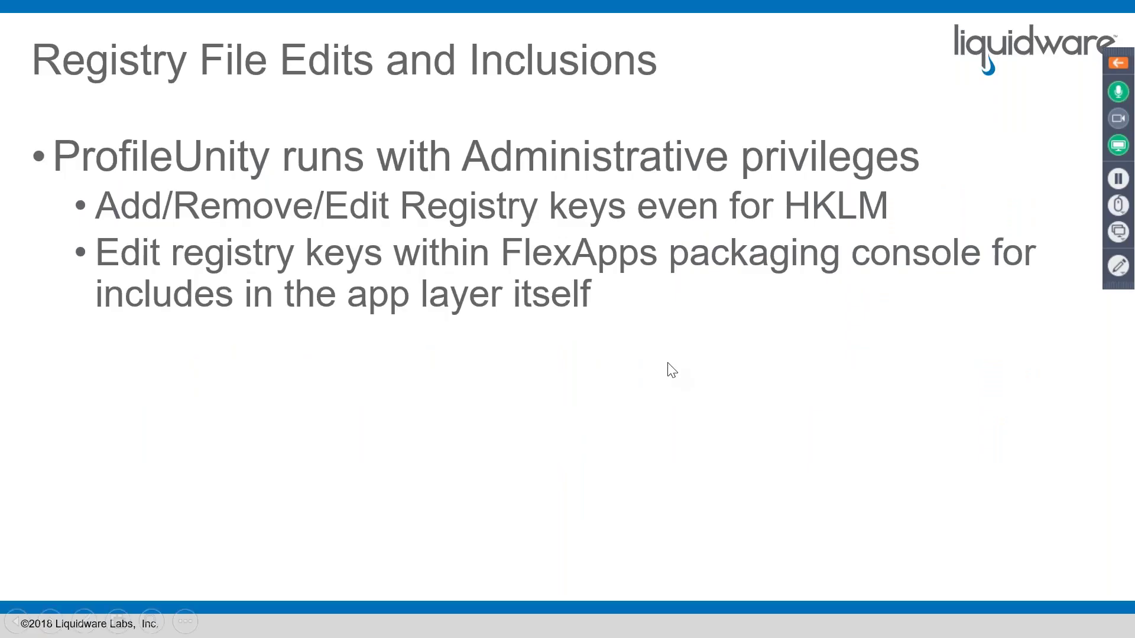